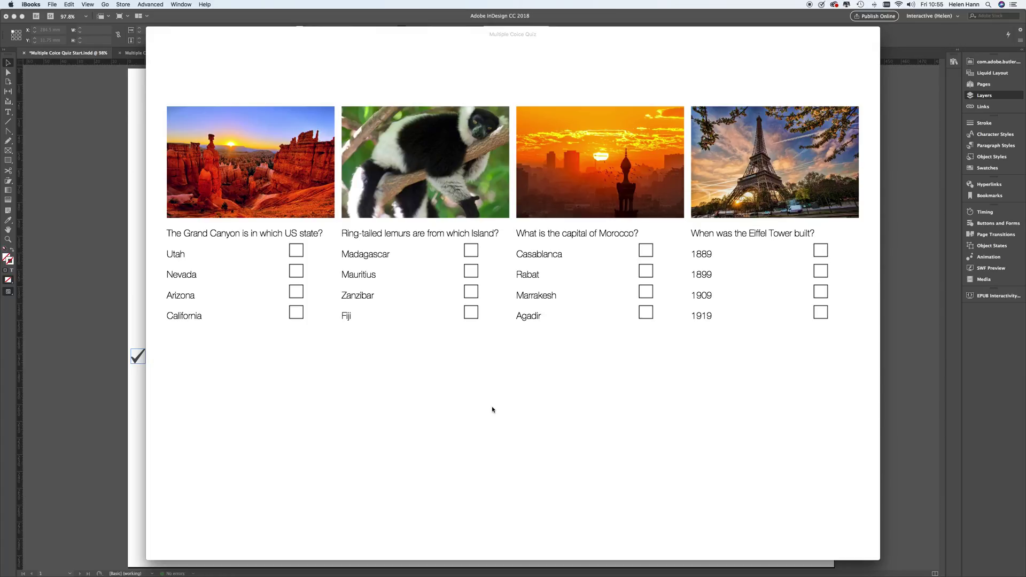
# Step: Try out the finished multiple choice quiz by answering the Grand Canyon, lemur, Eiffel Tower and Morocco questions
pyautogui.click(298, 253)
pyautogui.click(297, 294)
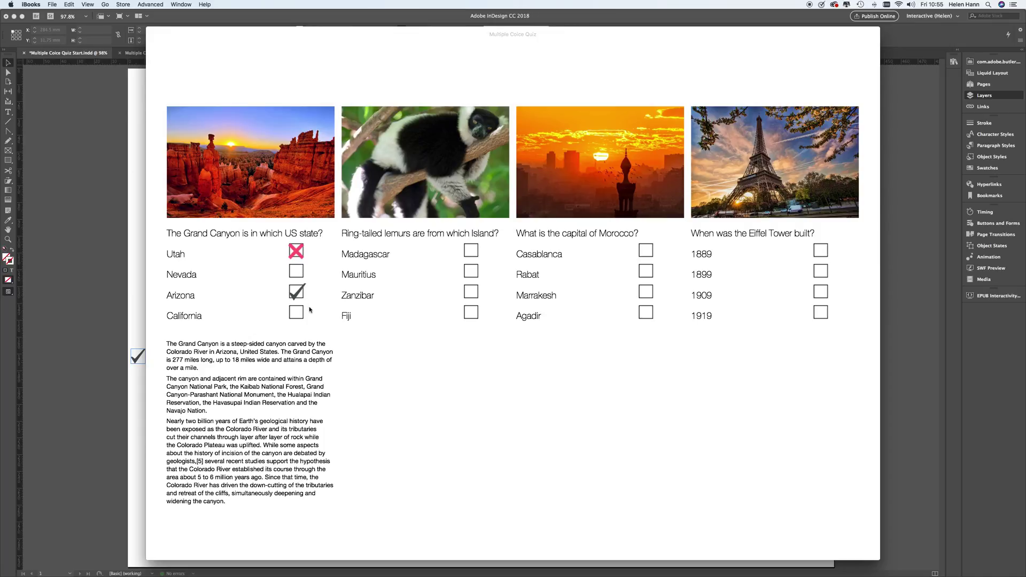
pyautogui.click(188, 317)
pyautogui.click(455, 253)
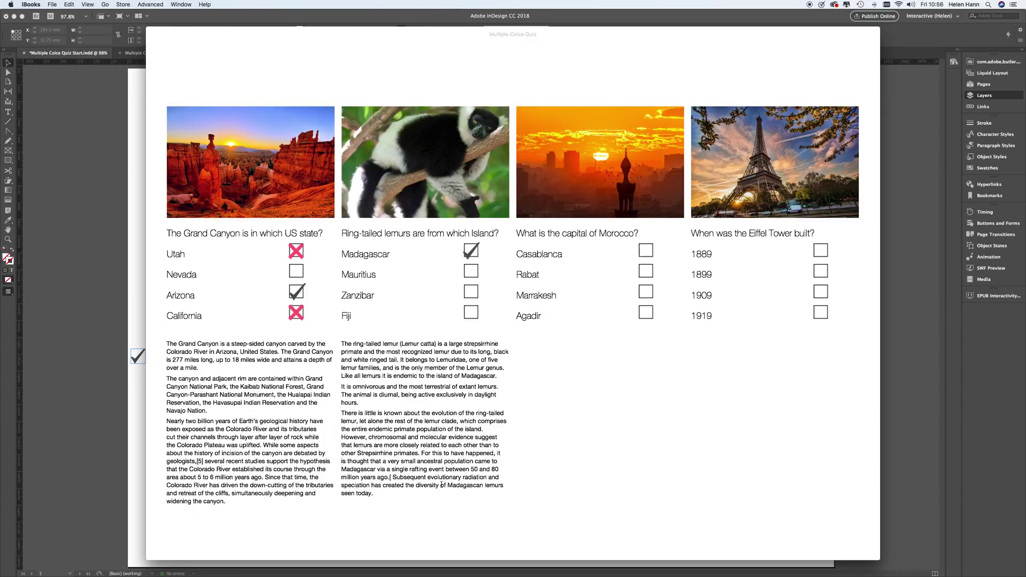
pyautogui.click(821, 252)
pyautogui.click(820, 273)
pyautogui.click(820, 292)
pyautogui.click(820, 313)
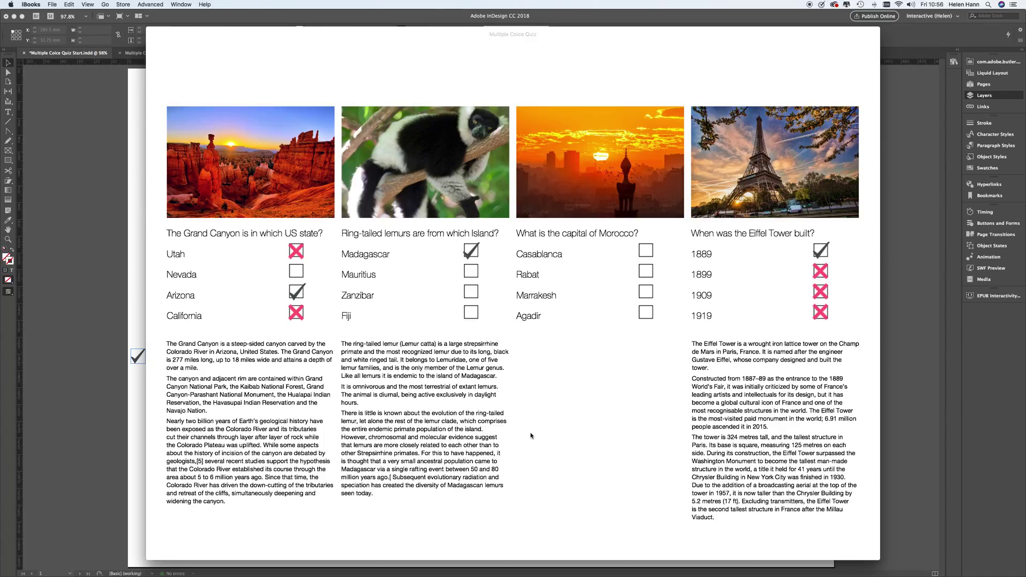
pyautogui.click(645, 275)
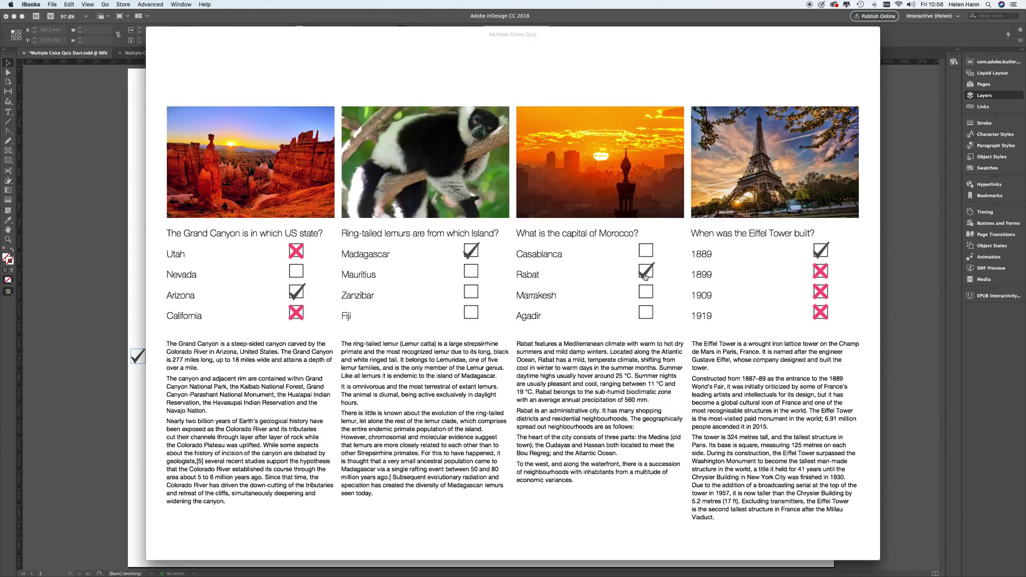
# Step: Close the quiz book and the iBooks library, and switch back to the Multiple Coice Quiz Start.indd document in InDesign
pyautogui.moveTo(155, 37)
pyautogui.click(154, 34)
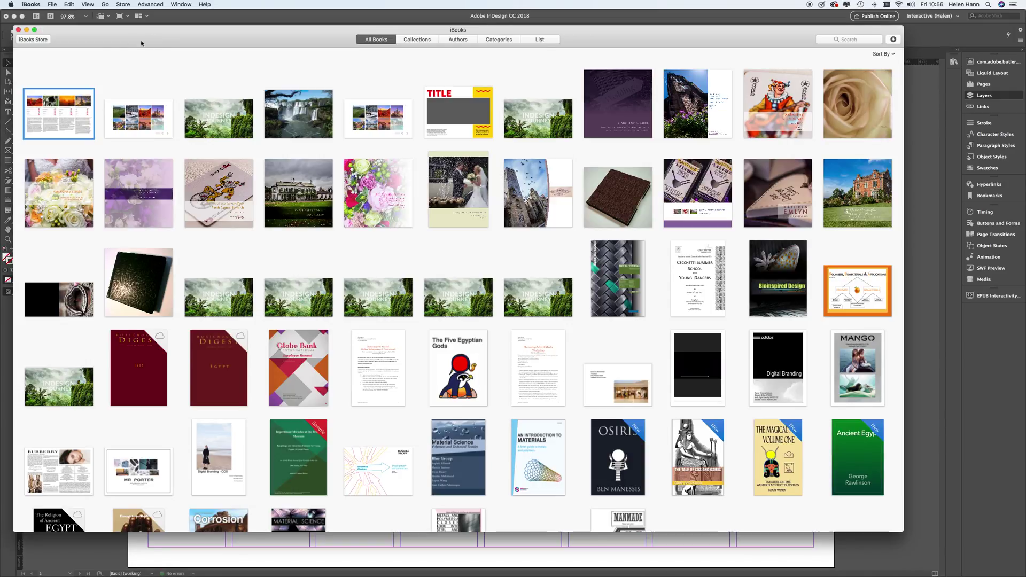
pyautogui.click(18, 33)
pyautogui.click(68, 85)
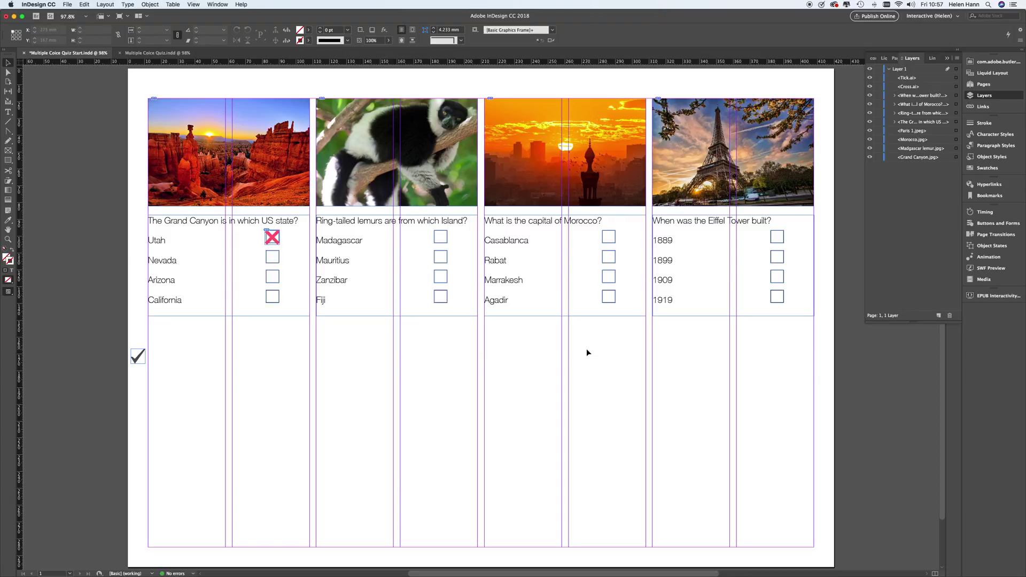
pyautogui.hscroll(10, 559, 339)
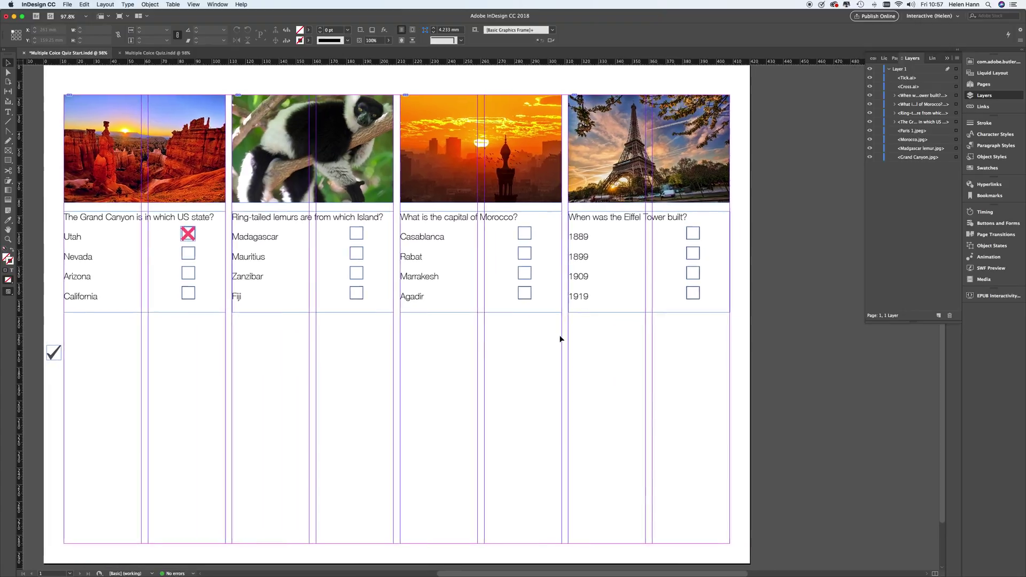
pyautogui.hscroll(-8, 559, 339)
pyautogui.scroll(2, 563, 337)
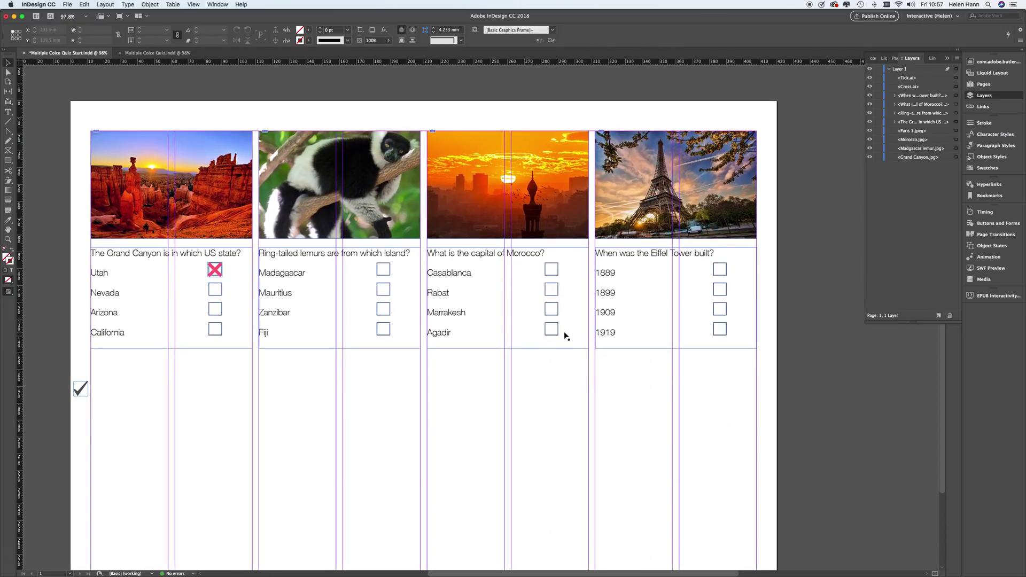
pyautogui.scroll(-3, 566, 336)
pyautogui.hscroll(-1, 566, 335)
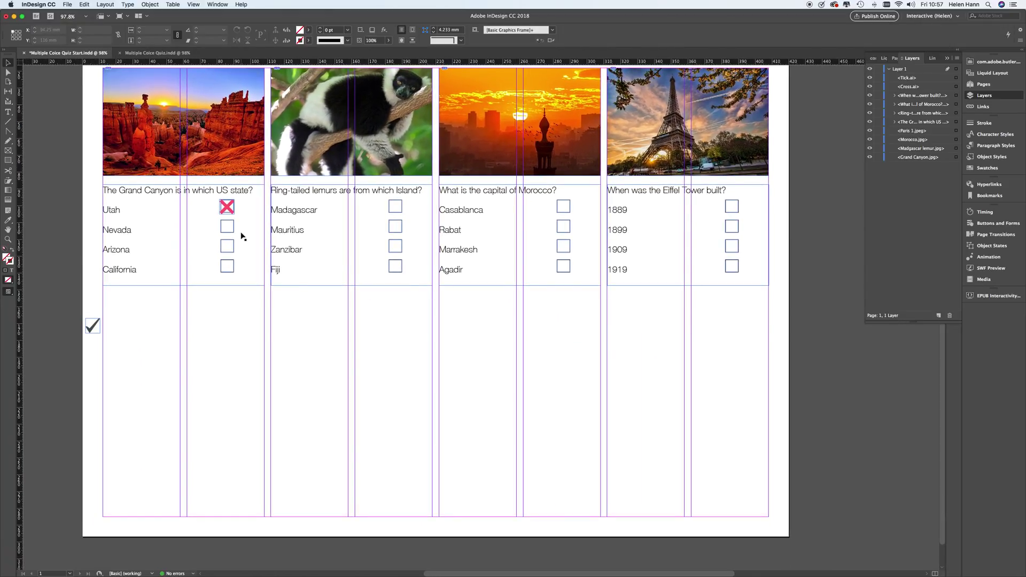
pyautogui.click(91, 332)
pyautogui.click(227, 208)
pyautogui.moveTo(367, 311); pyautogui.dragTo(382, 332)
pyautogui.press('super+0')
pyautogui.scroll(-1, 392, 341)
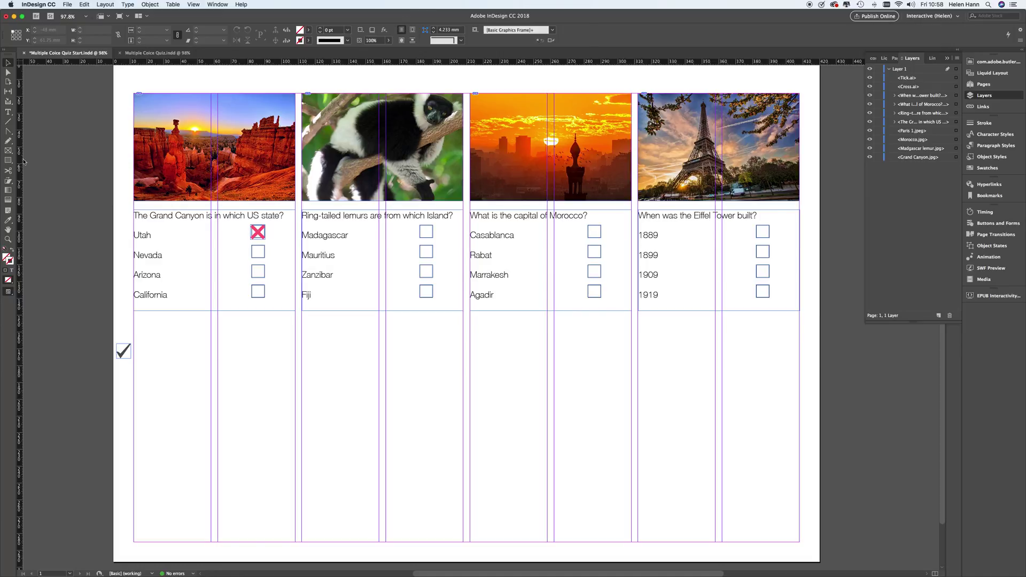
# Step: Draw an empty rectangle frame about 81.5 by 8.7 mm over the Utah answer and its checkbox
pyautogui.click(8, 150)
pyautogui.moveTo(133, 241); pyautogui.dragTo(265, 228)
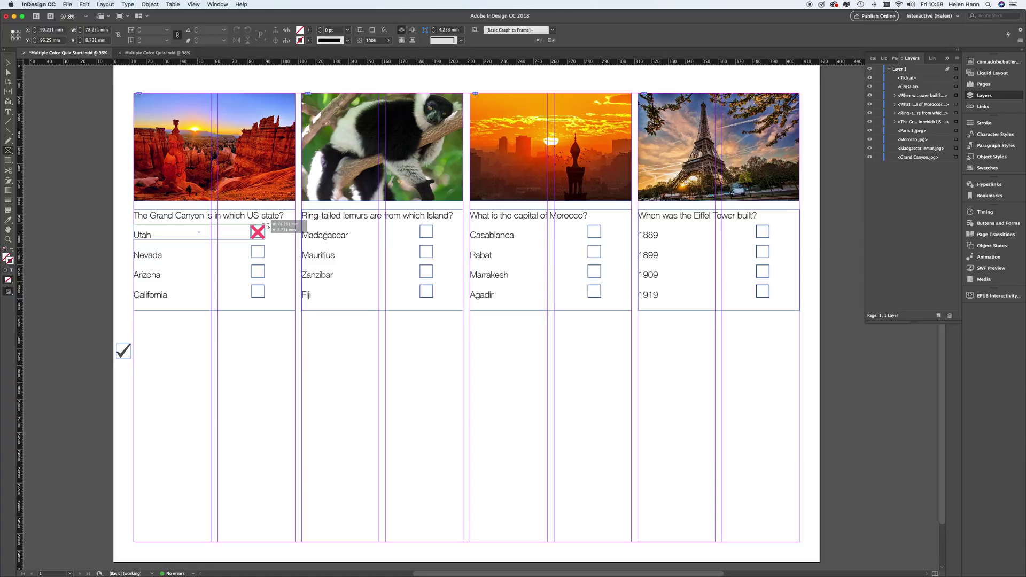
pyautogui.moveTo(266, 226); pyautogui.dragTo(272, 227)
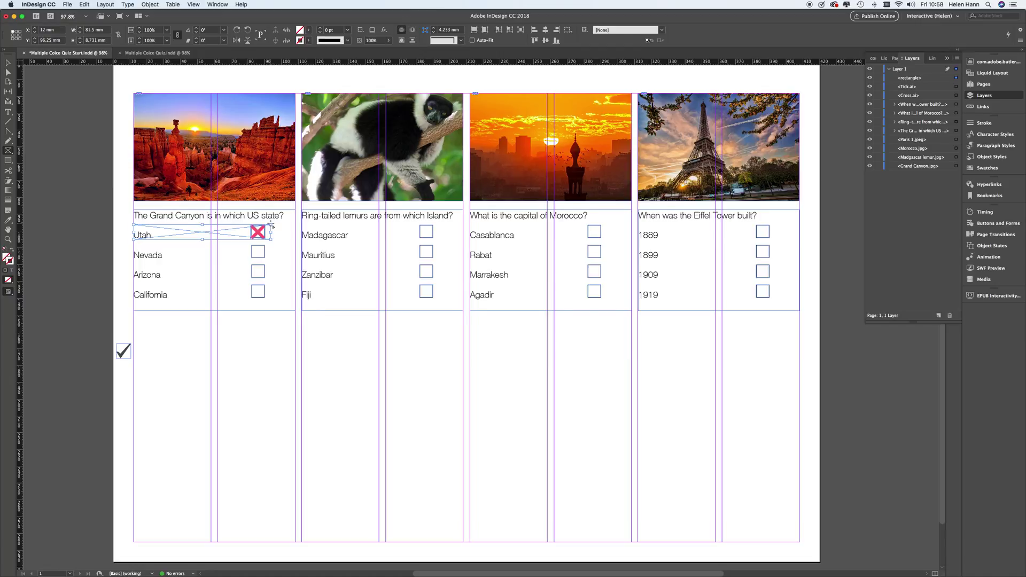
# Step: Combine the Utah rectangle frame and the cross into a multi-state object named Answer 1
pyautogui.click(9, 64)
pyautogui.keyDown('shift'); pyautogui.click(956, 96); pyautogui.keyUp('shift')
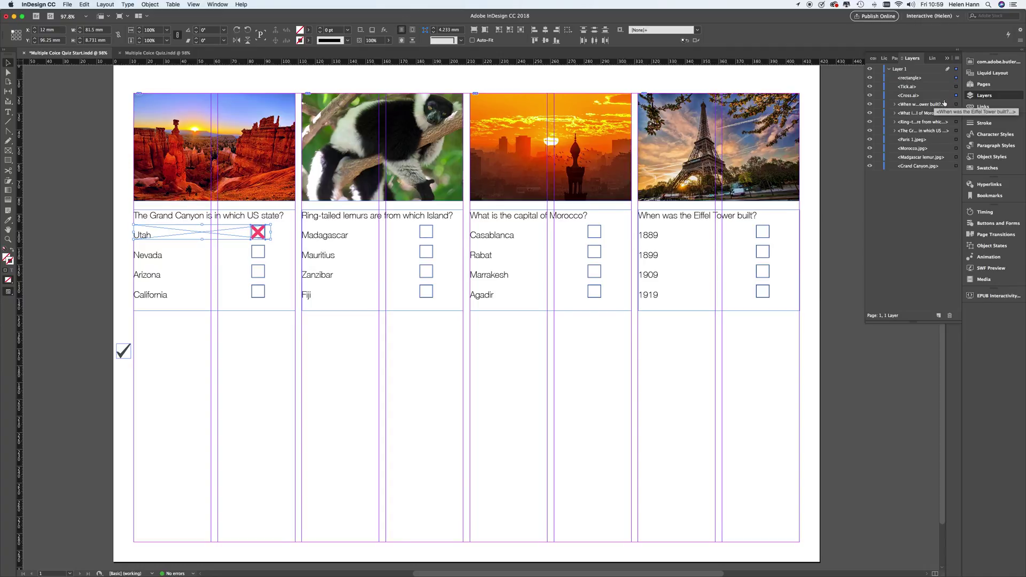
pyautogui.click(987, 246)
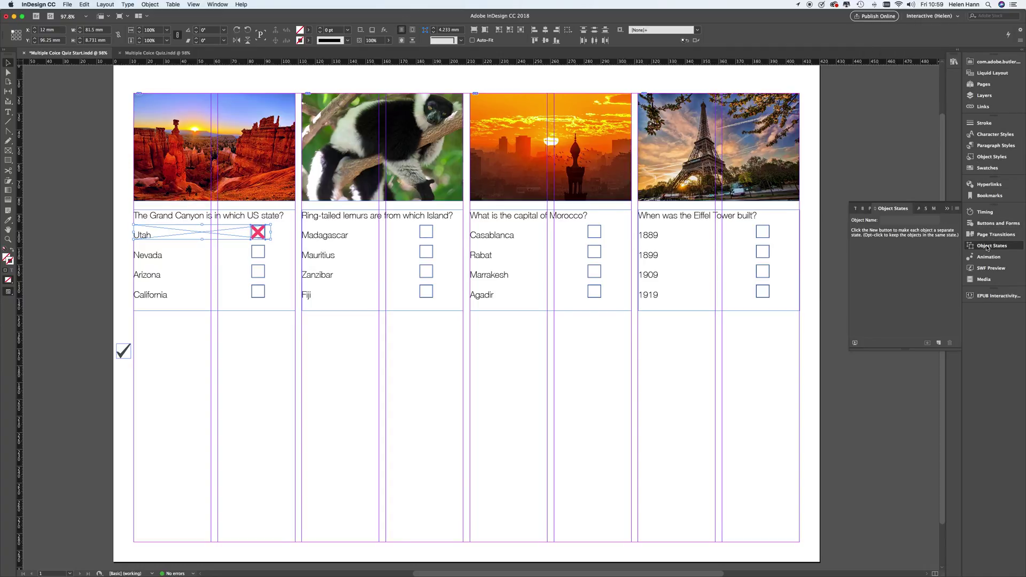
pyautogui.click(956, 209)
pyautogui.click(933, 213)
pyautogui.moveTo(922, 219); pyautogui.dragTo(843, 221)
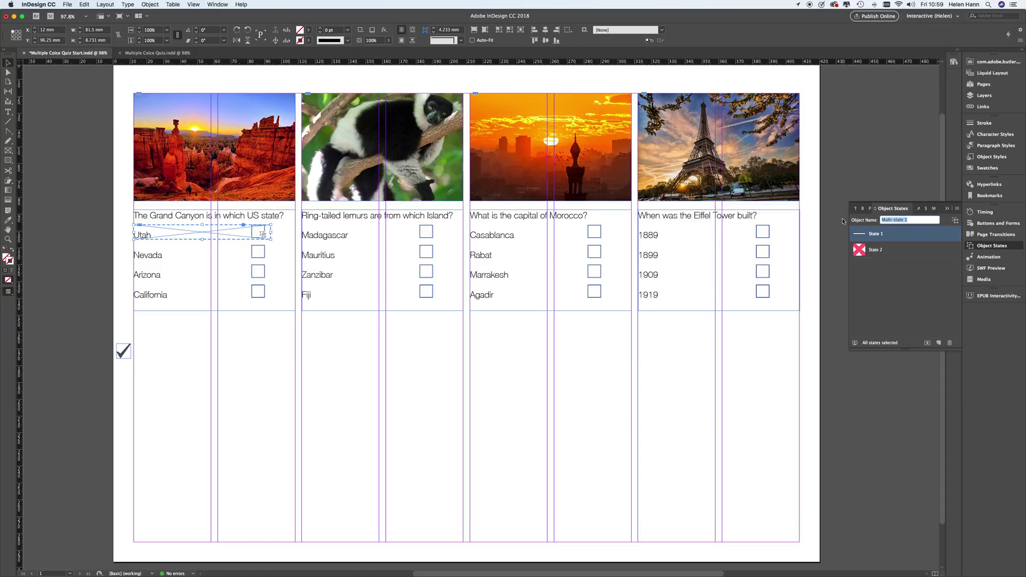
pyautogui.write('Answer')
# Step: Rename the object's empty-frame state as Start and its cross state as End, and view each one
pyautogui.click(876, 235)
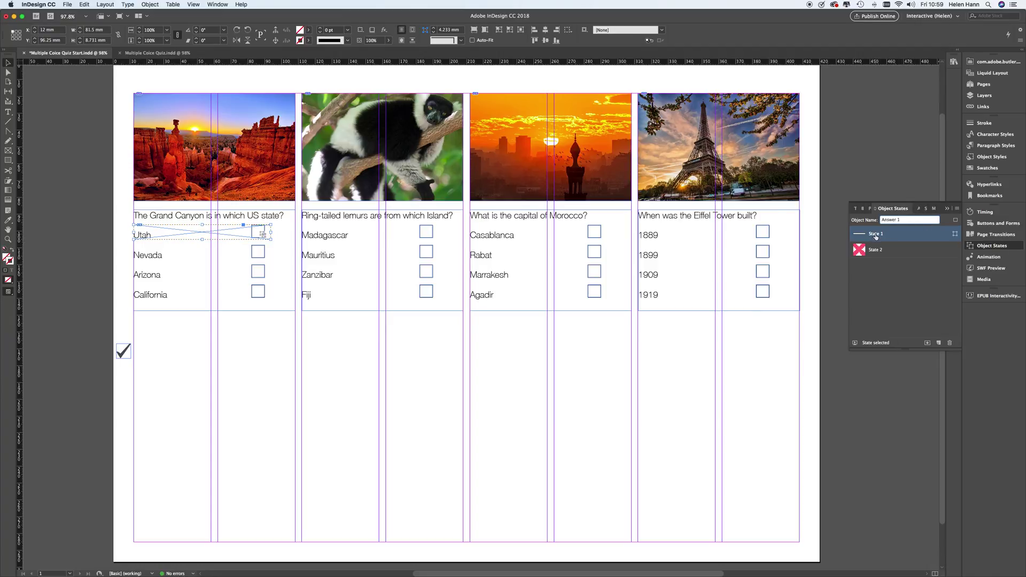
pyautogui.doubleClick(876, 236)
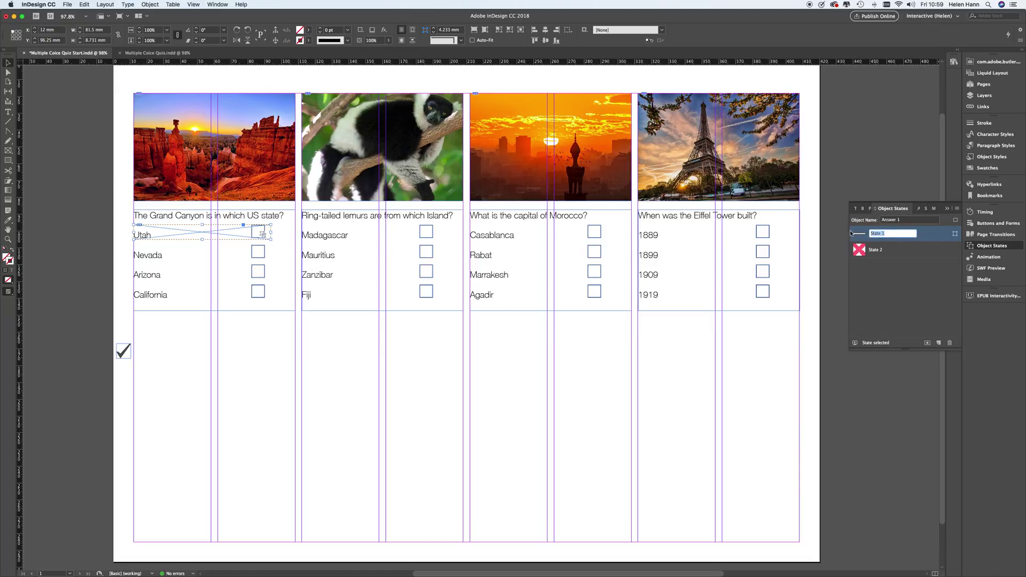
pyautogui.write('Start')
pyautogui.click(874, 251)
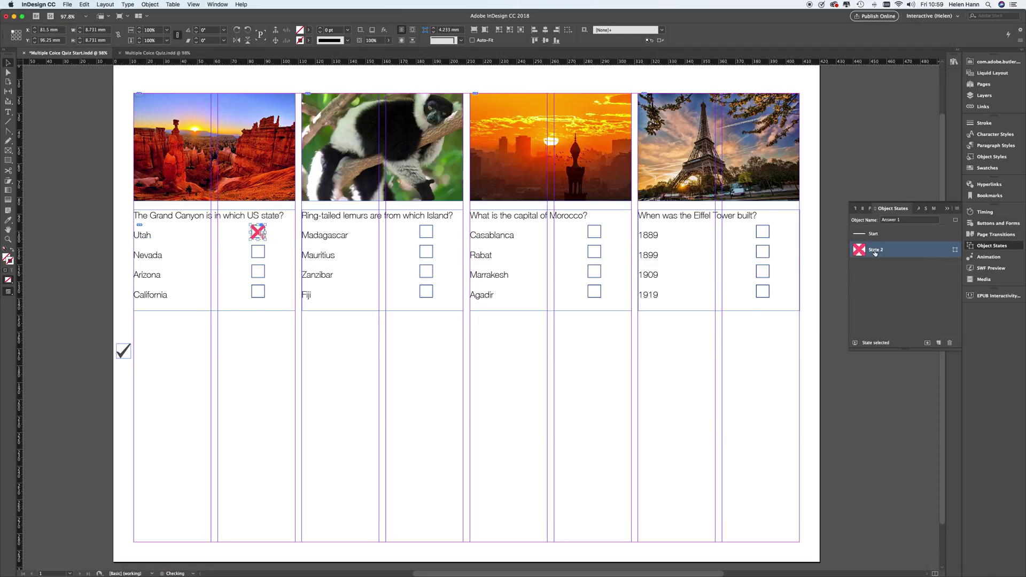
pyautogui.doubleClick(875, 252)
pyautogui.write('End')
pyautogui.click(872, 236)
pyautogui.click(875, 250)
# Step: Reselect the Answer 1 object and examine the contents of its End state in the layer structure
pyautogui.doubleClick(622, 285)
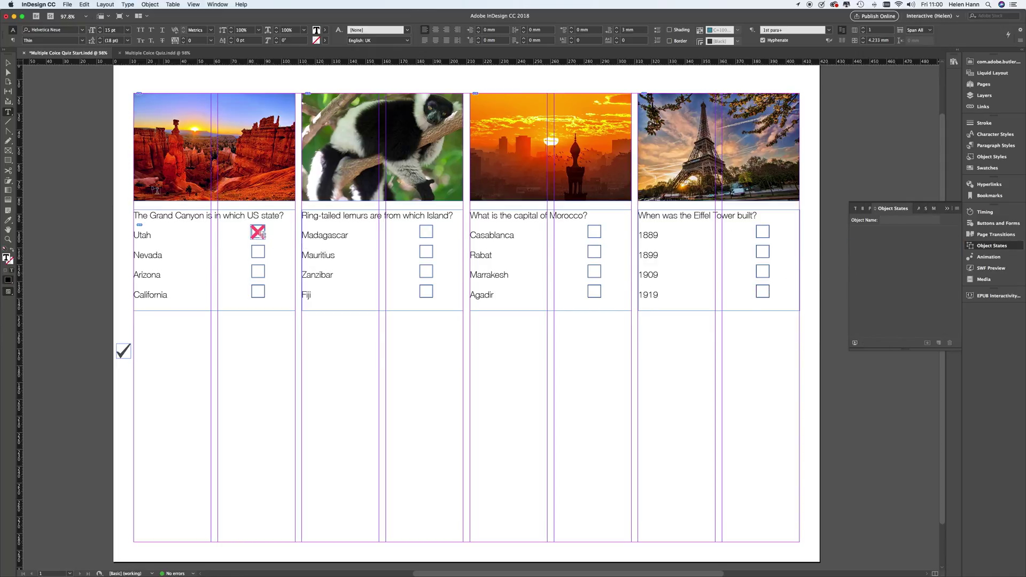
pyautogui.click(9, 63)
pyautogui.click(258, 232)
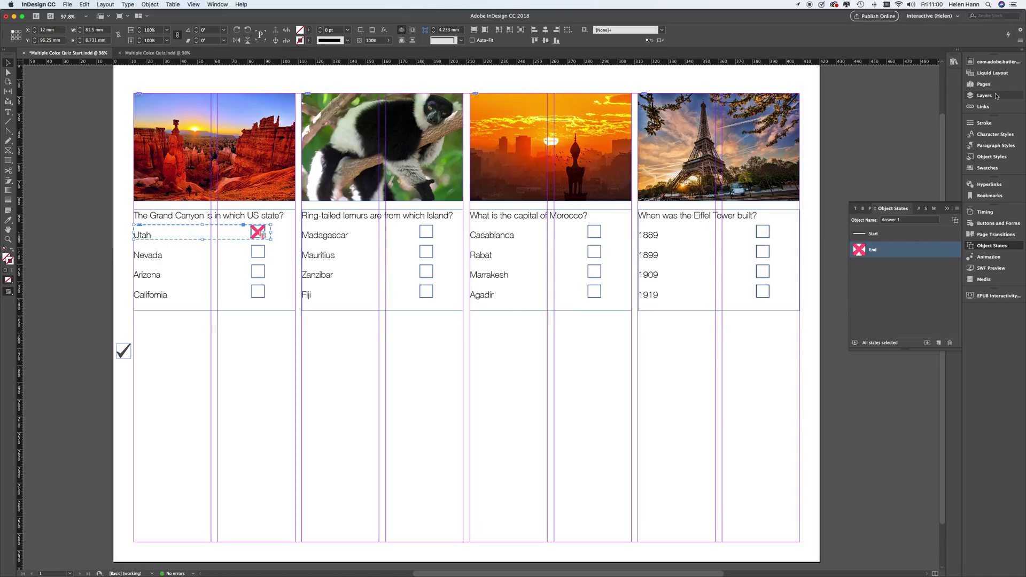
pyautogui.click(973, 96)
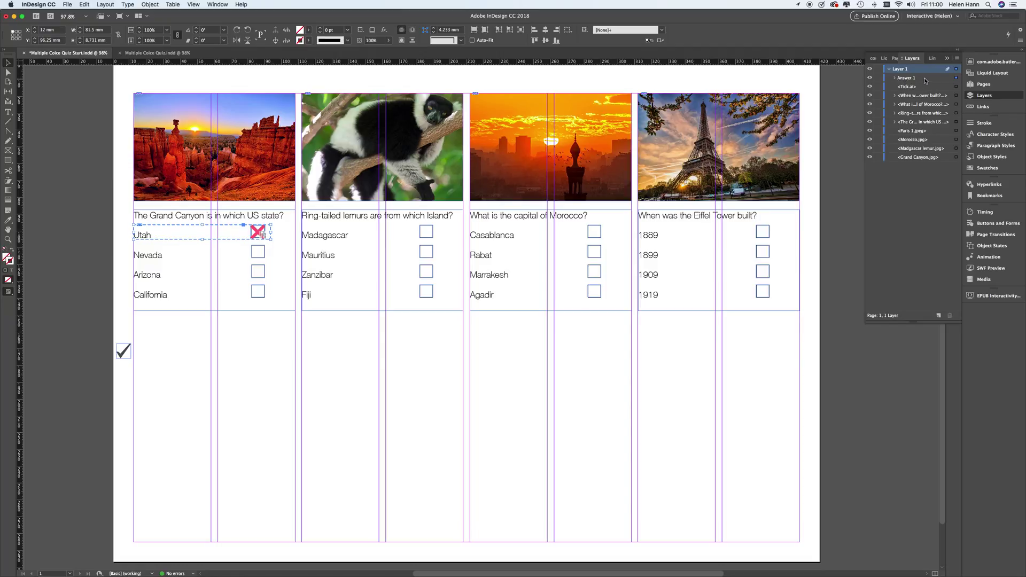
pyautogui.click(895, 78)
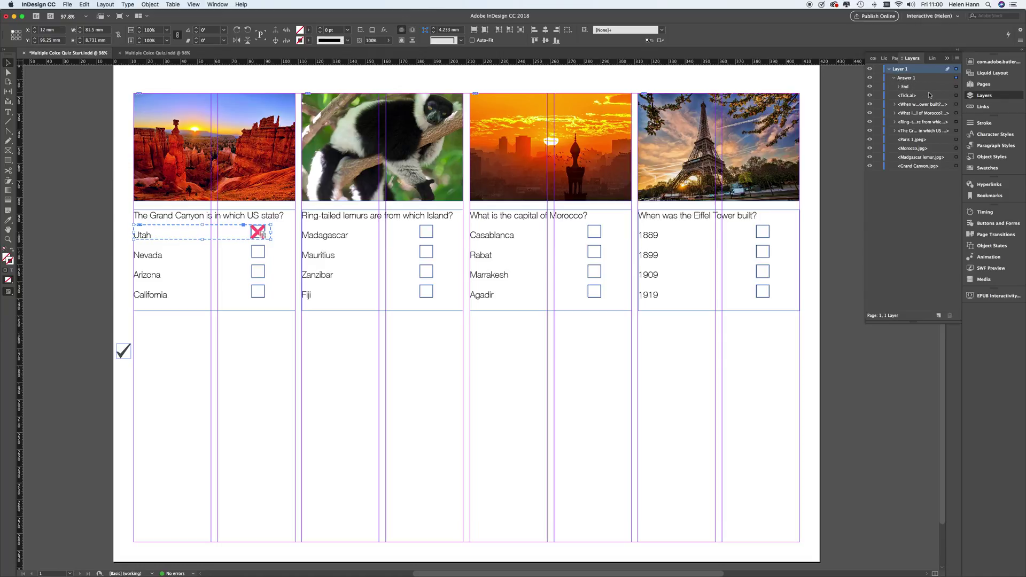
pyautogui.click(899, 87)
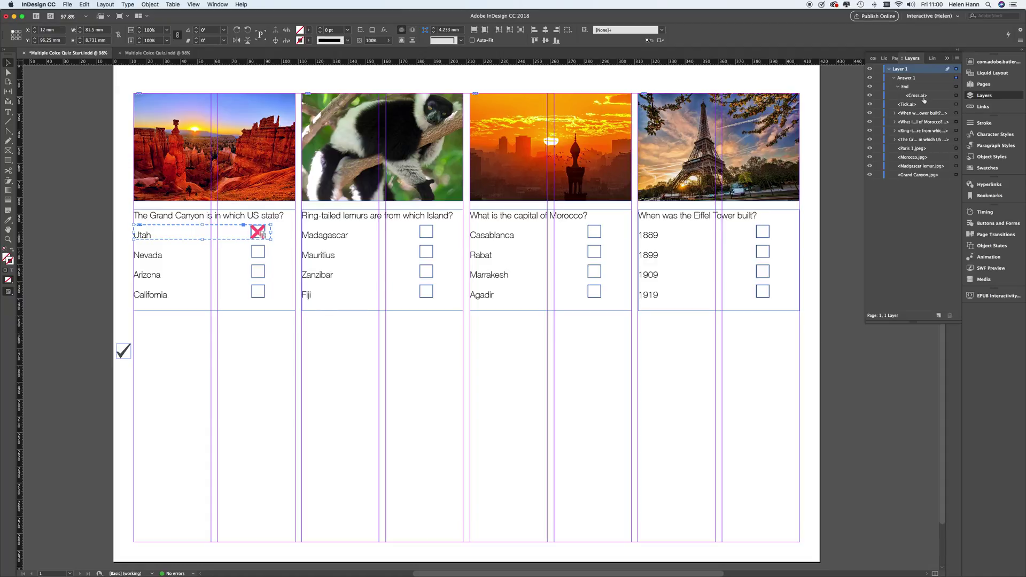
# Step: Show the Start state of Answer 1 and select the rectangle nested inside it
pyautogui.click(986, 246)
pyautogui.click(909, 234)
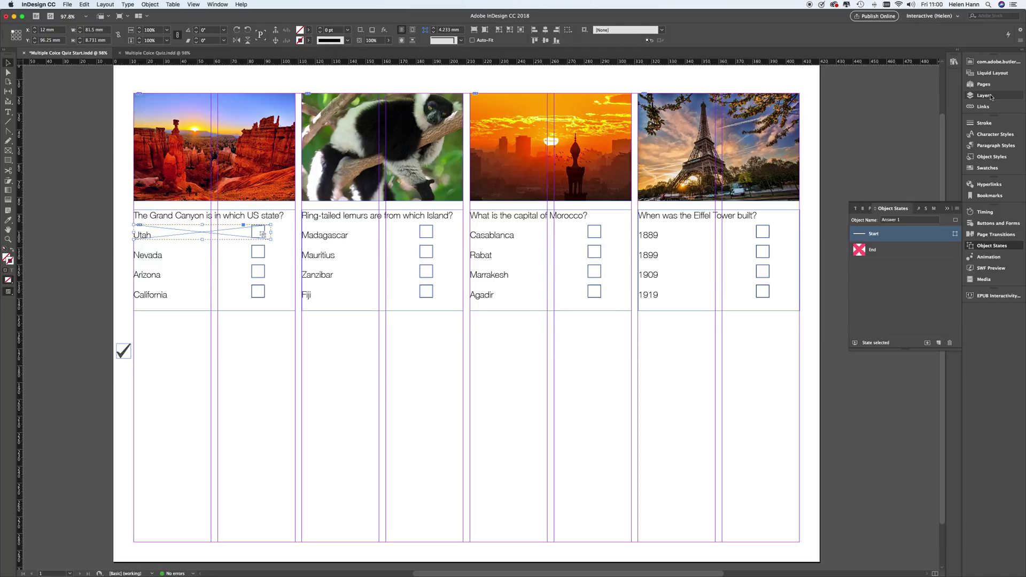
pyautogui.click(991, 97)
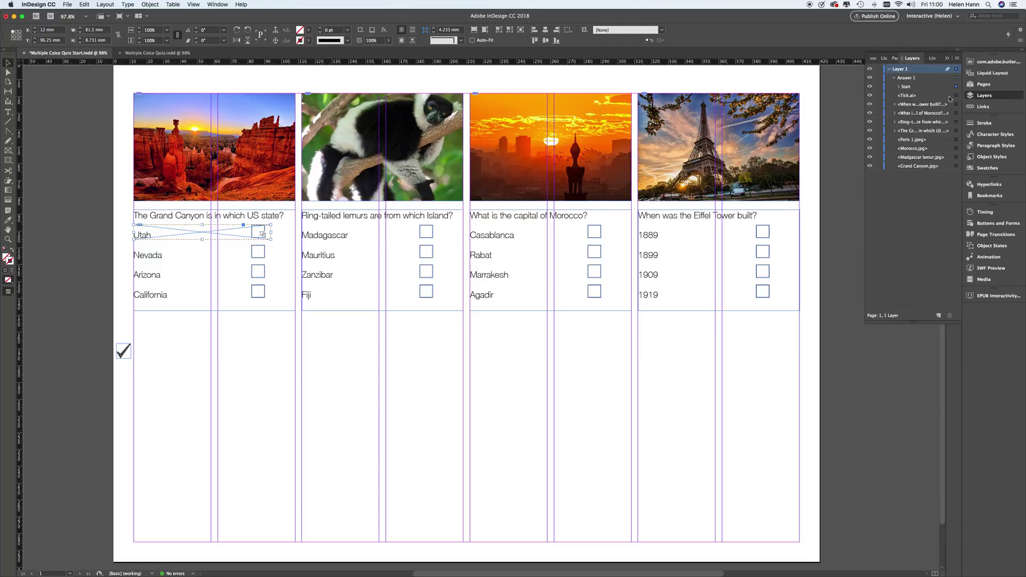
pyautogui.click(899, 87)
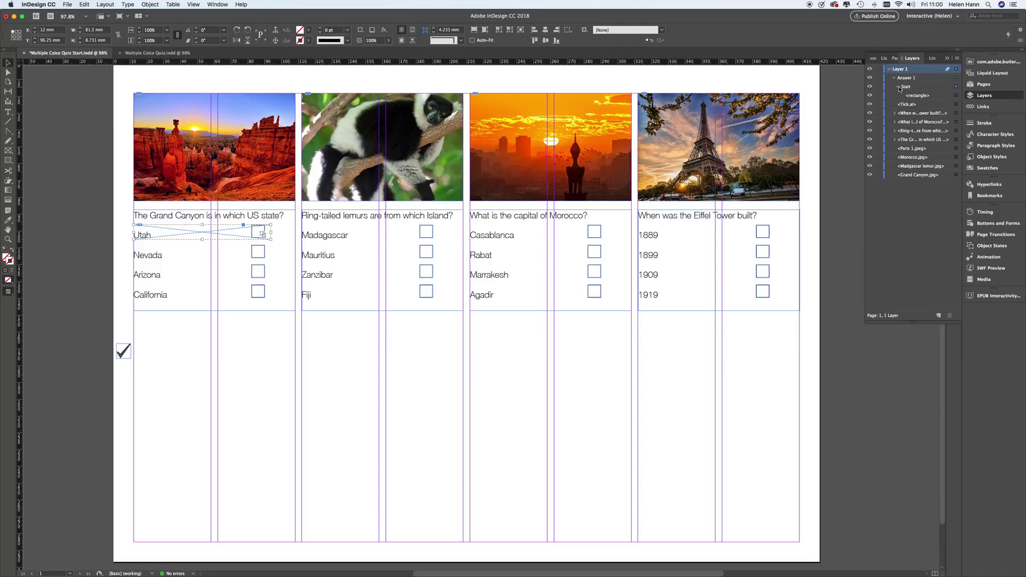
pyautogui.click(957, 96)
pyautogui.click(936, 96)
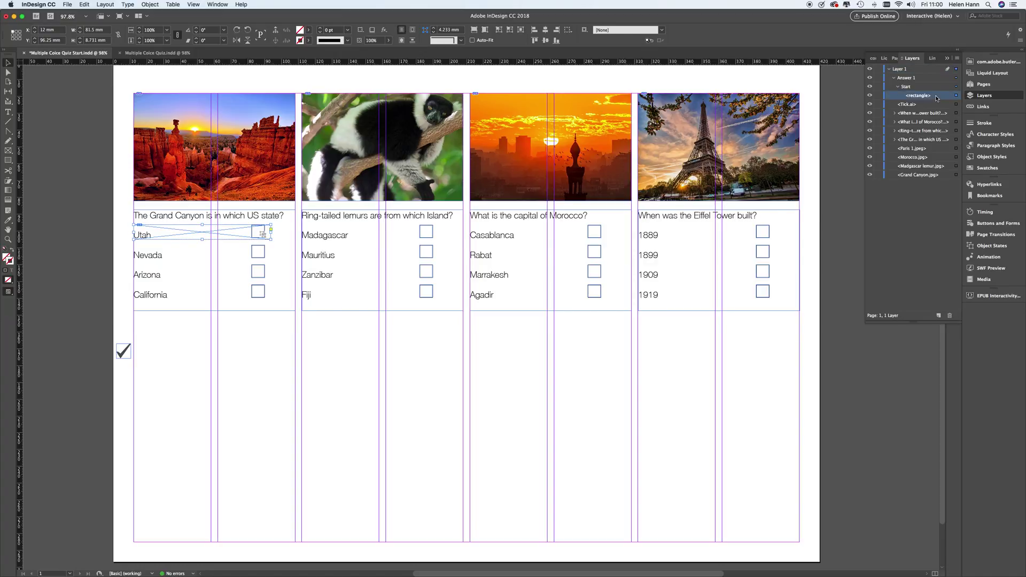
# Step: Turn the rectangle into a button with a Go To State action targeting the End state of Answer 1
pyautogui.click(990, 225)
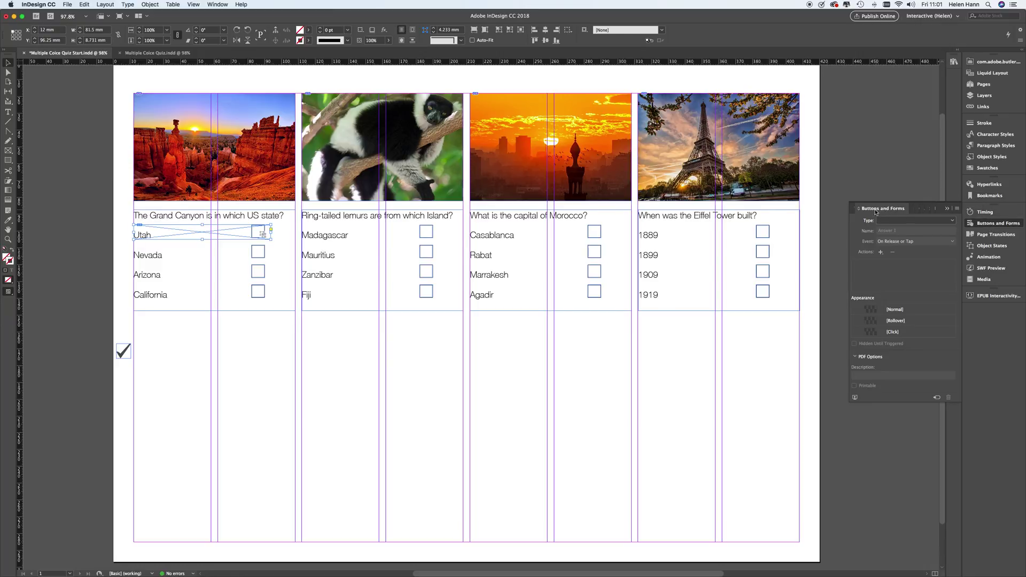
pyautogui.click(881, 252)
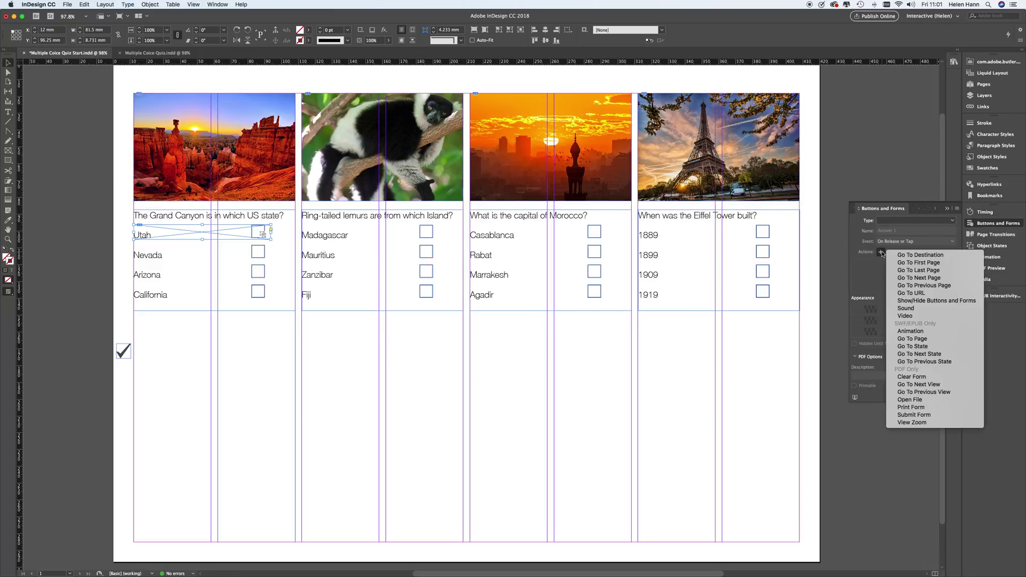
pyautogui.click(926, 347)
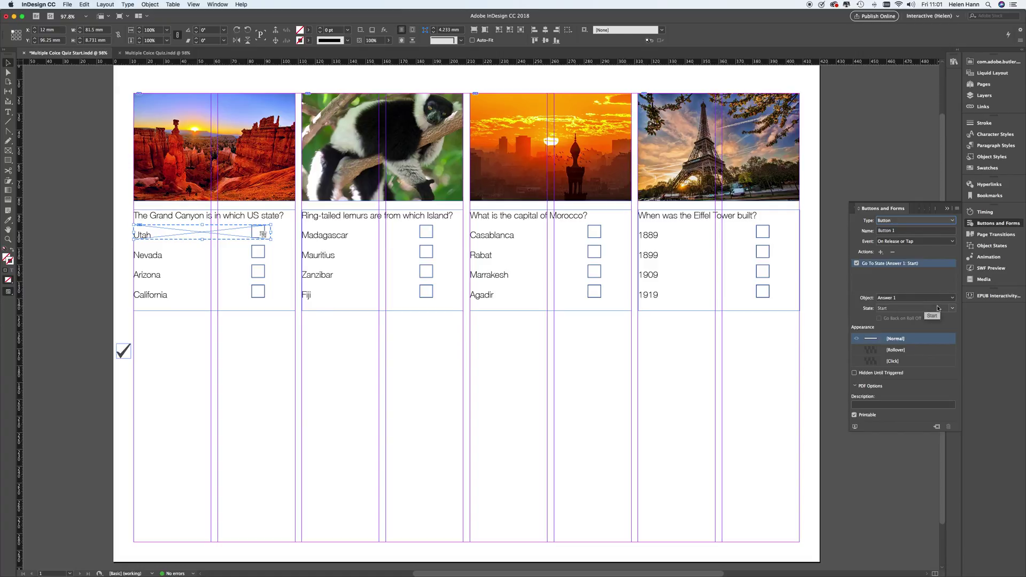
pyautogui.click(952, 308)
pyautogui.click(935, 339)
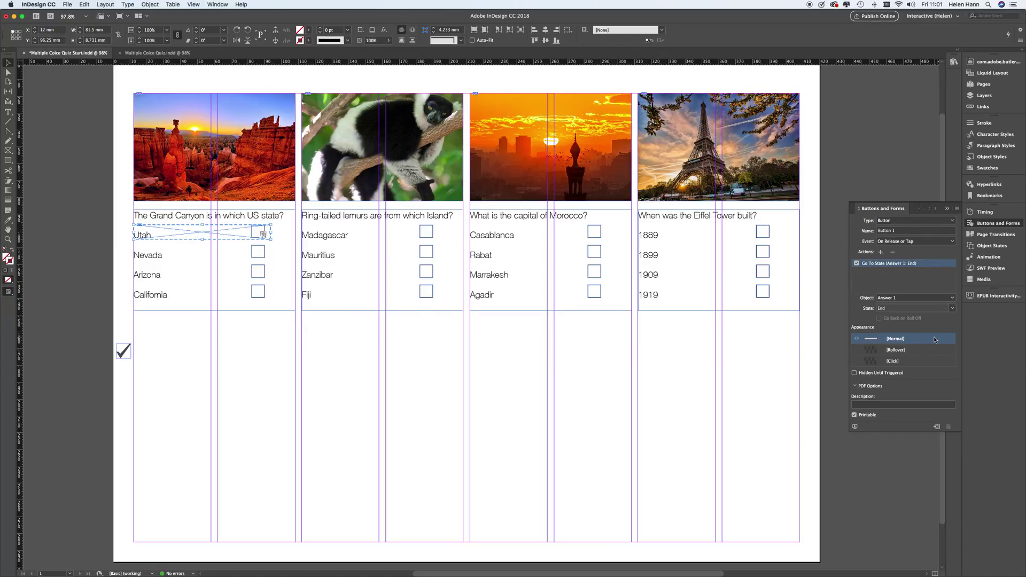
# Step: Play the EPUB interactivity preview, test the Utah checkbox, and close the preview
pyautogui.click(969, 296)
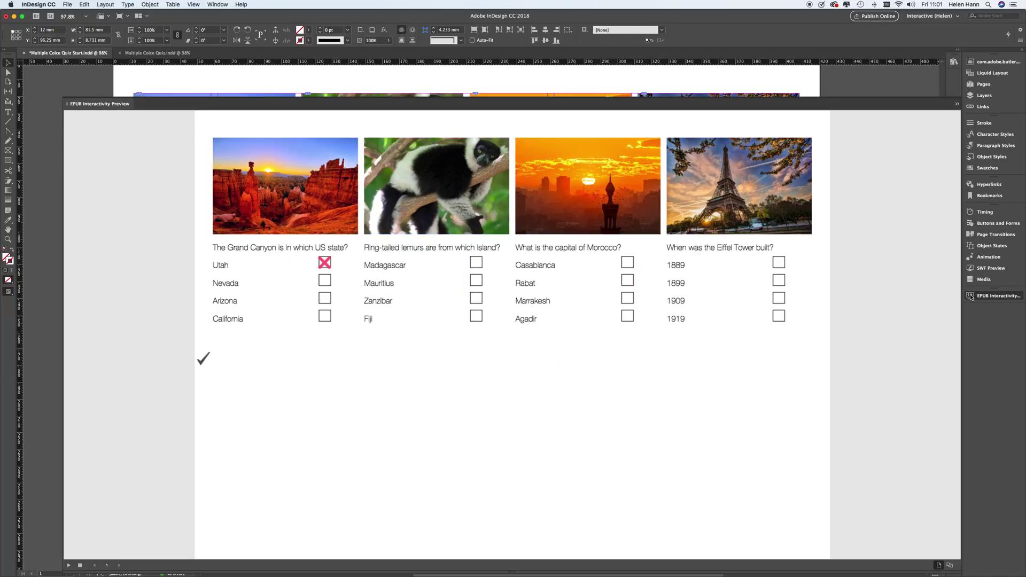
pyautogui.click(69, 565)
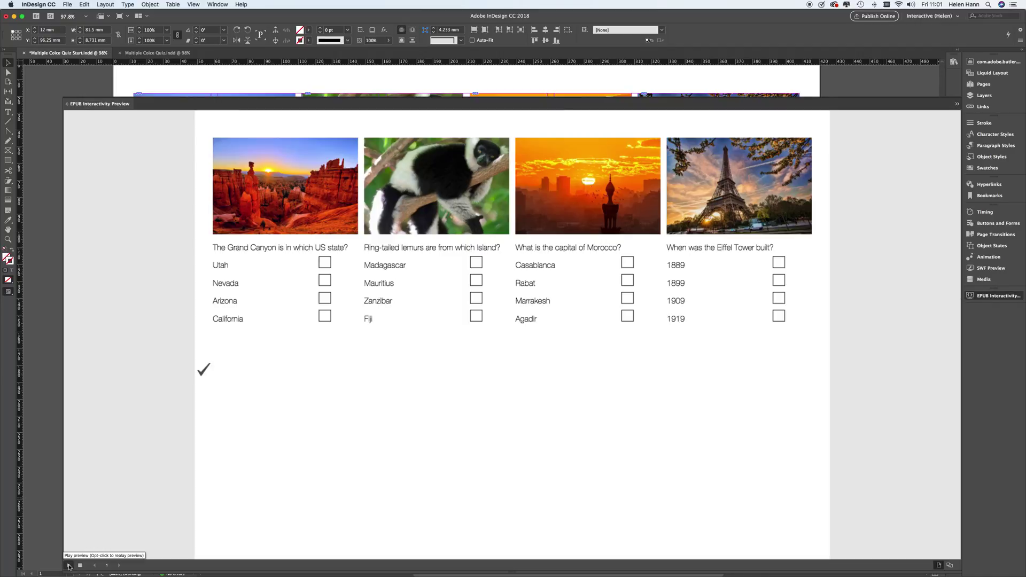
pyautogui.click(325, 264)
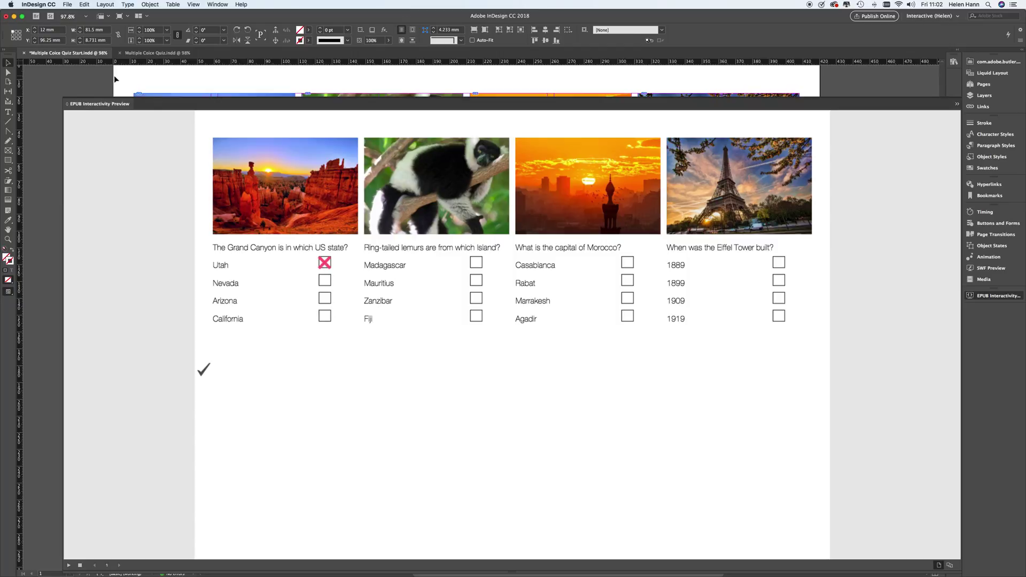
pyautogui.click(105, 104)
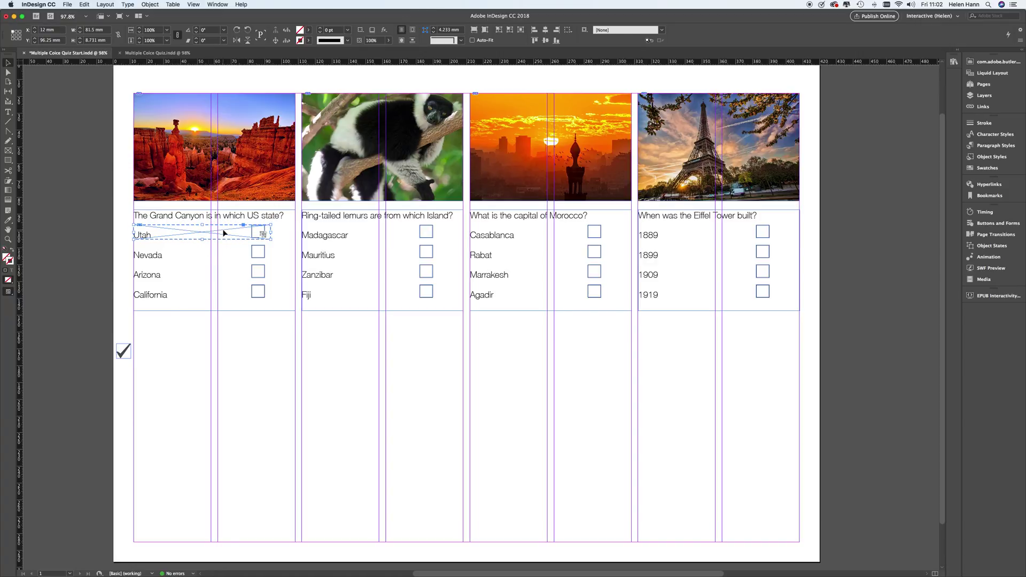
# Step: Display the End state of the Answer 1 object and reselect the whole multi-state object
pyautogui.click(991, 247)
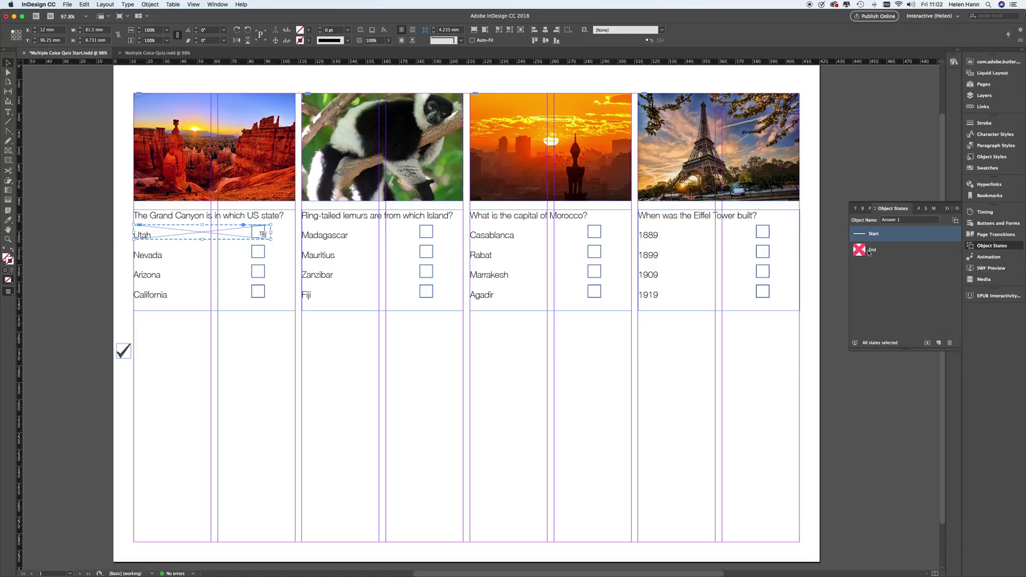
pyautogui.click(907, 251)
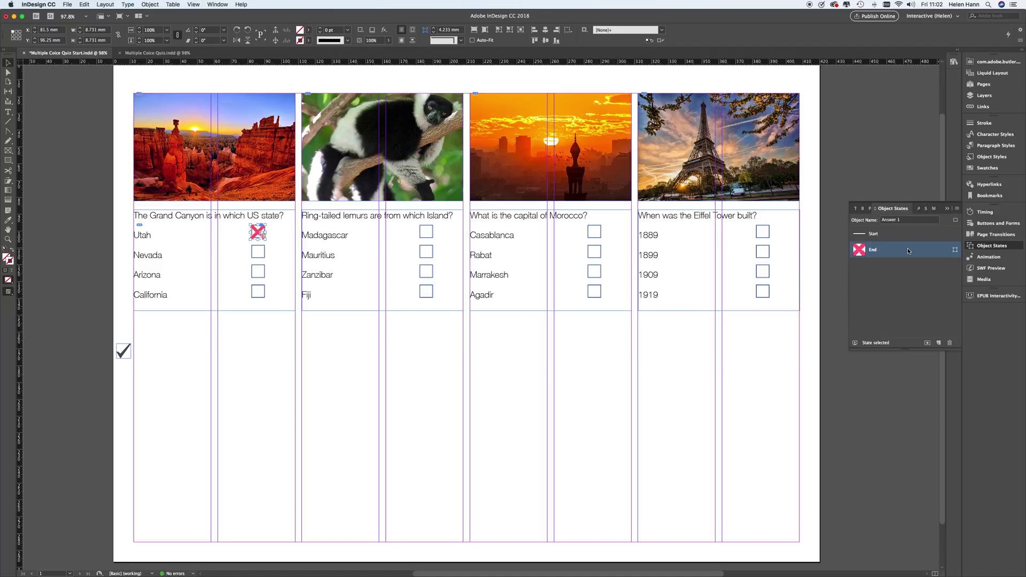
pyautogui.press('Escape')
# Step: Step and repeat the Answer 1 object with a count of 15, a vertical offset of 11.7 mm and a horizontal offset of 0 mm
pyautogui.click(105, 5)
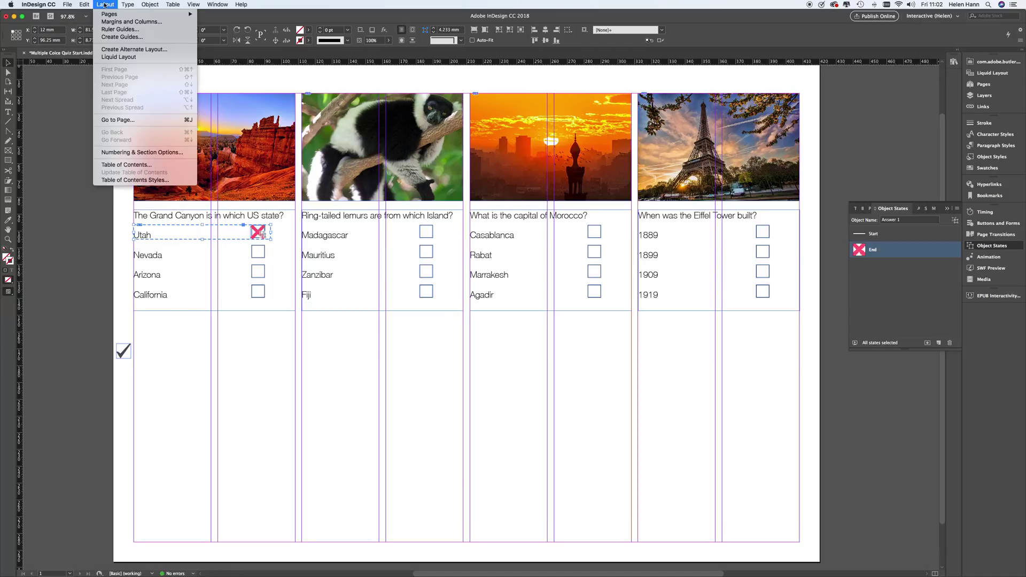
pyautogui.moveTo(85, 5)
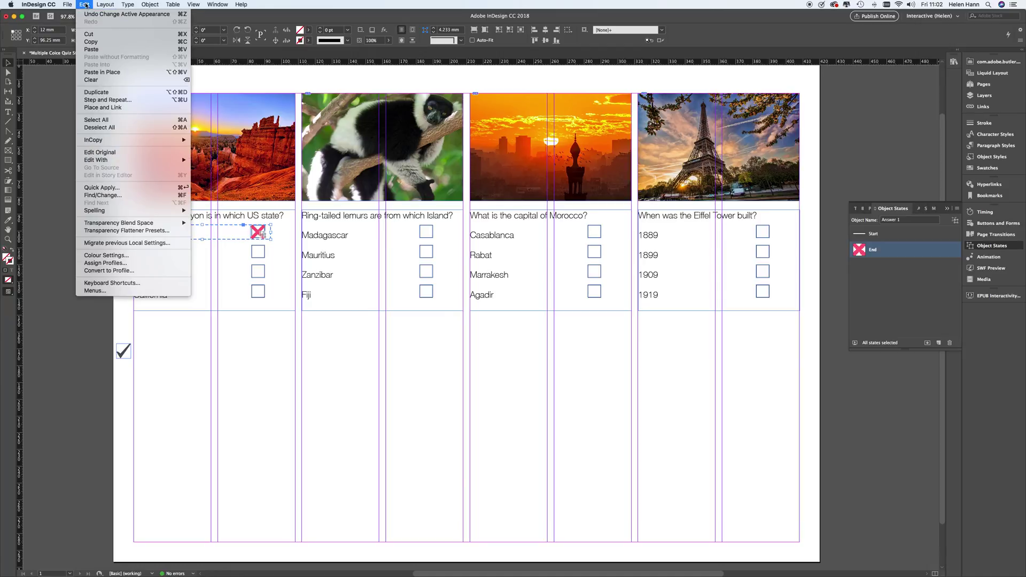
pyautogui.click(110, 100)
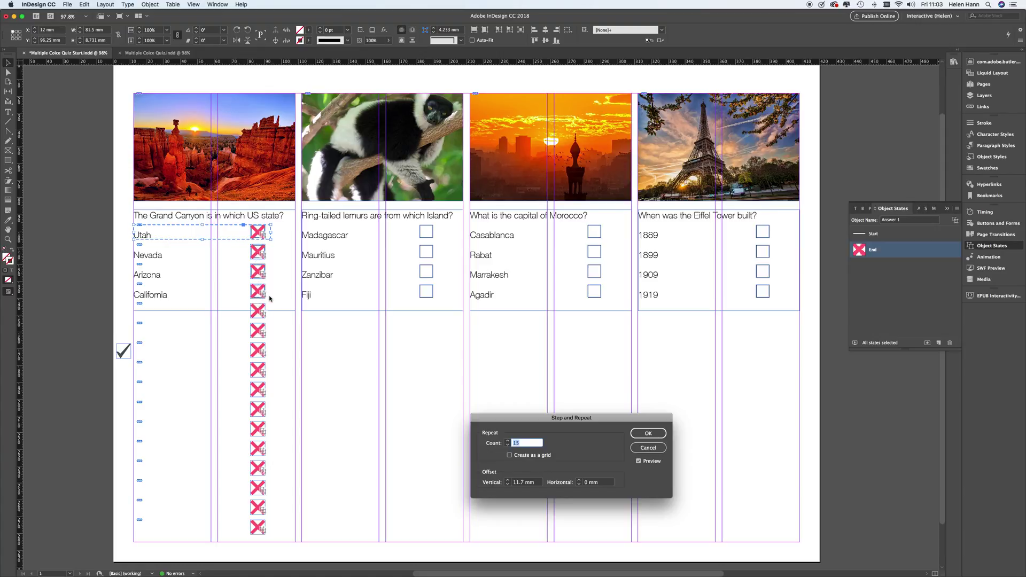
pyautogui.click(649, 434)
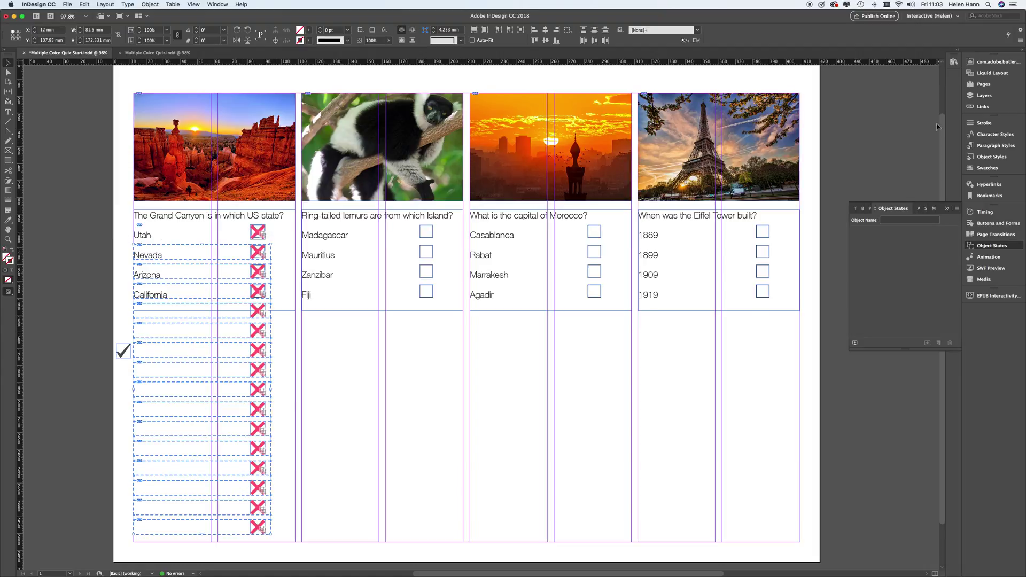
# Step: Select the Answer 5 to Answer 8 copies and move them together onto the four checkboxes of the lemur question
pyautogui.click(992, 96)
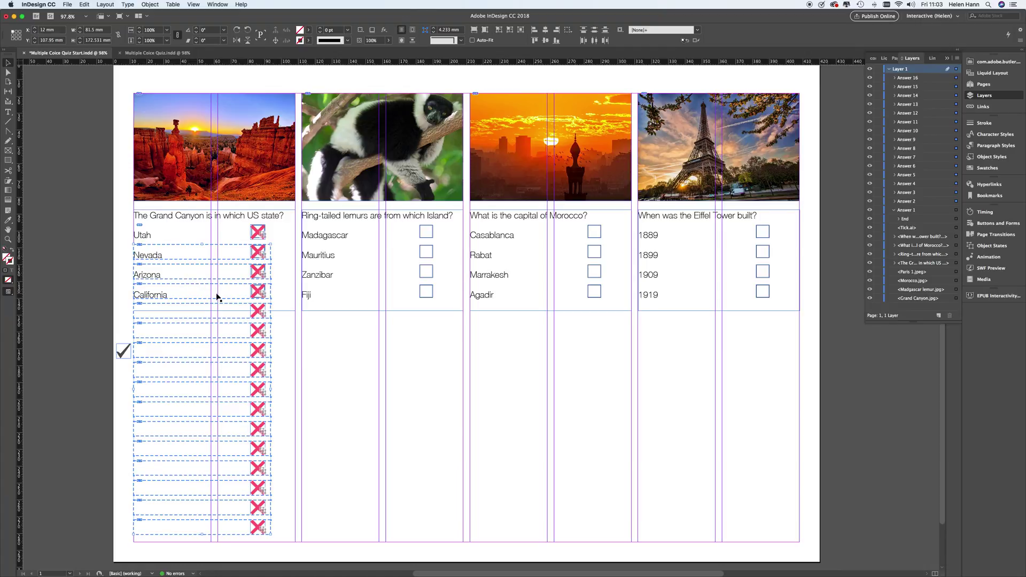
pyautogui.click(243, 310)
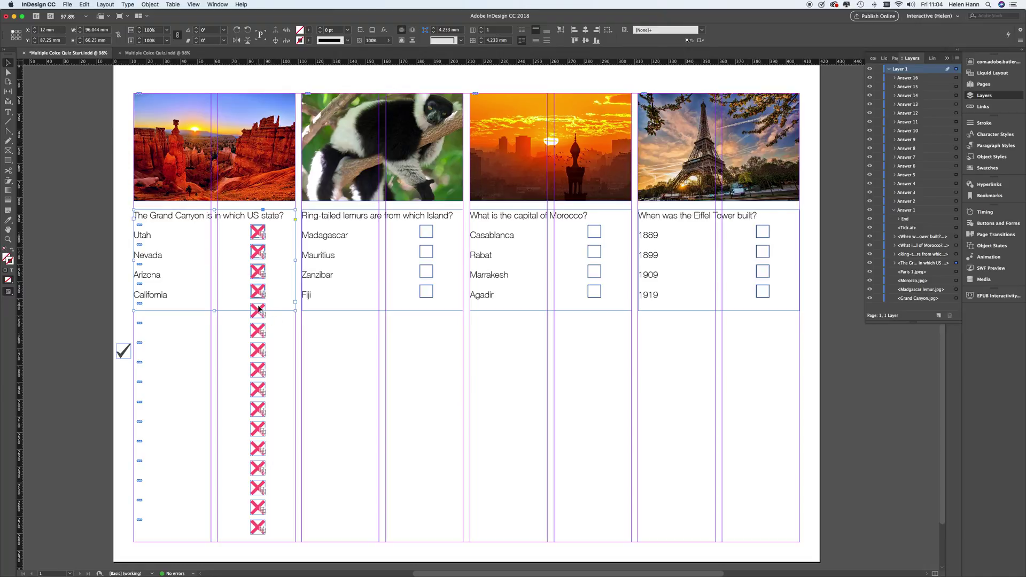
pyautogui.click(226, 313)
pyautogui.click(257, 318)
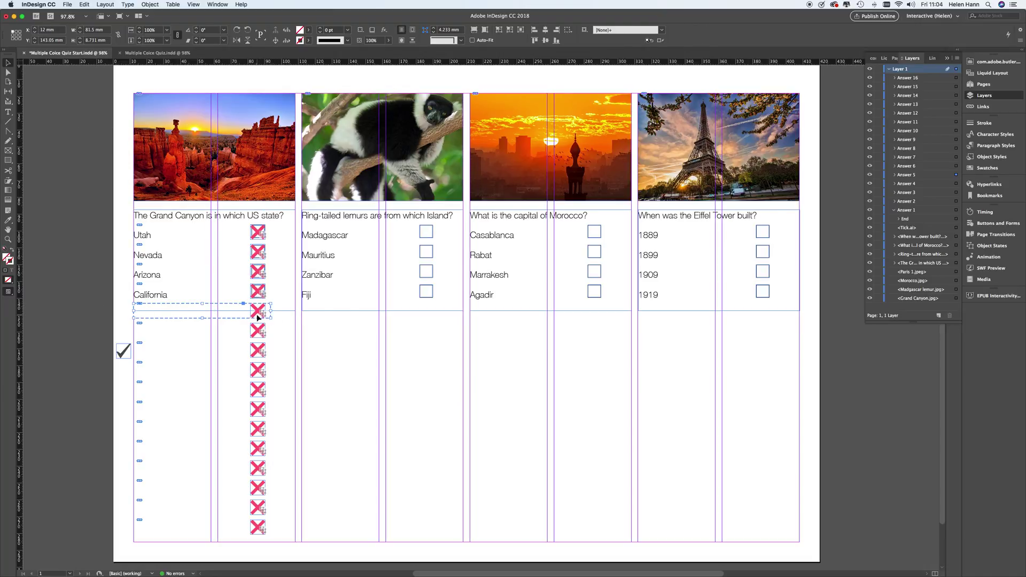
pyautogui.keyDown('shift'); pyautogui.click(258, 337); pyautogui.keyUp('shift')
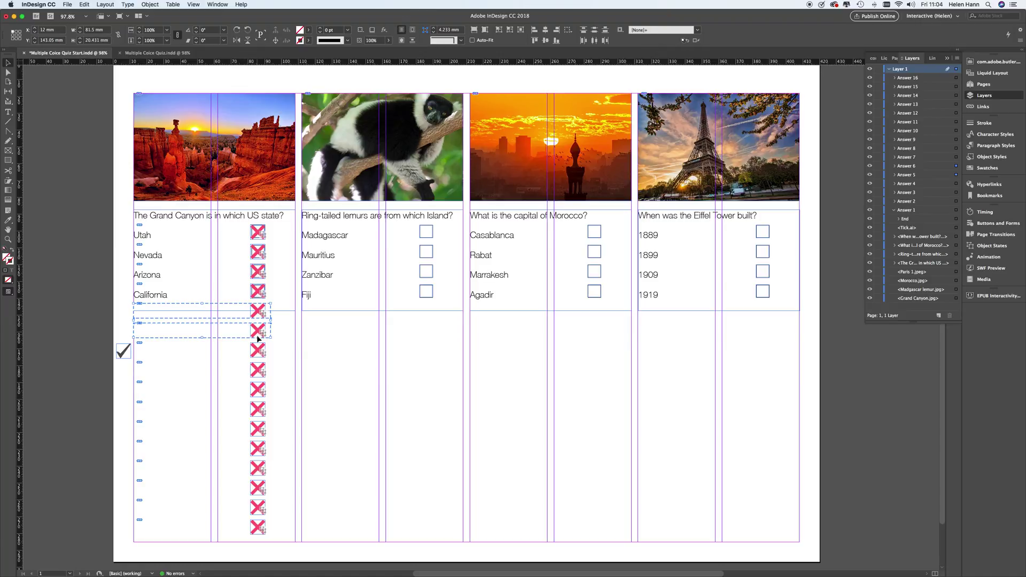
pyautogui.keyDown('shift'); pyautogui.click(258, 356); pyautogui.keyUp('shift')
pyautogui.keyDown('shift'); pyautogui.click(259, 370); pyautogui.keyUp('shift')
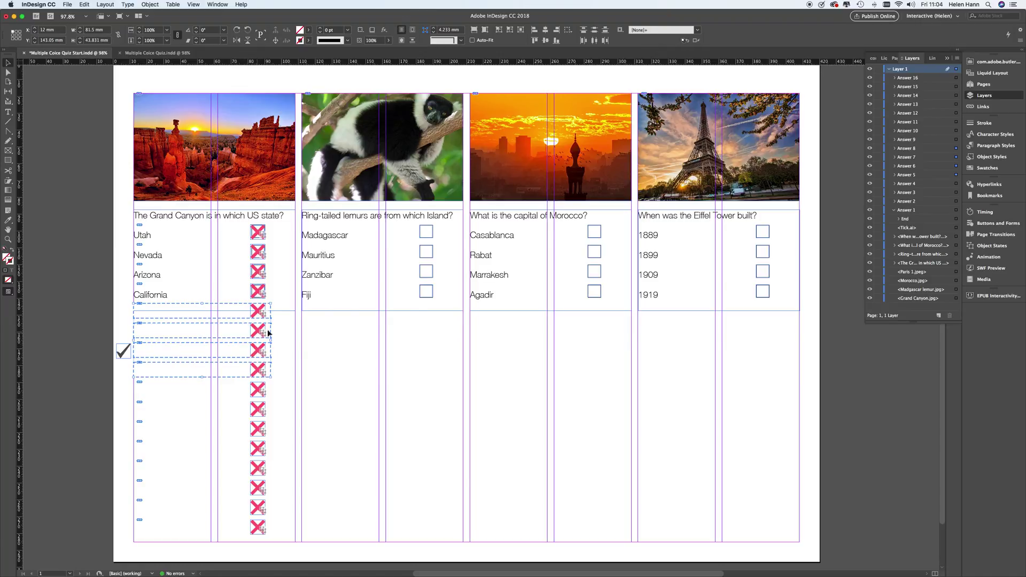
pyautogui.moveTo(264, 332); pyautogui.dragTo(427, 256)
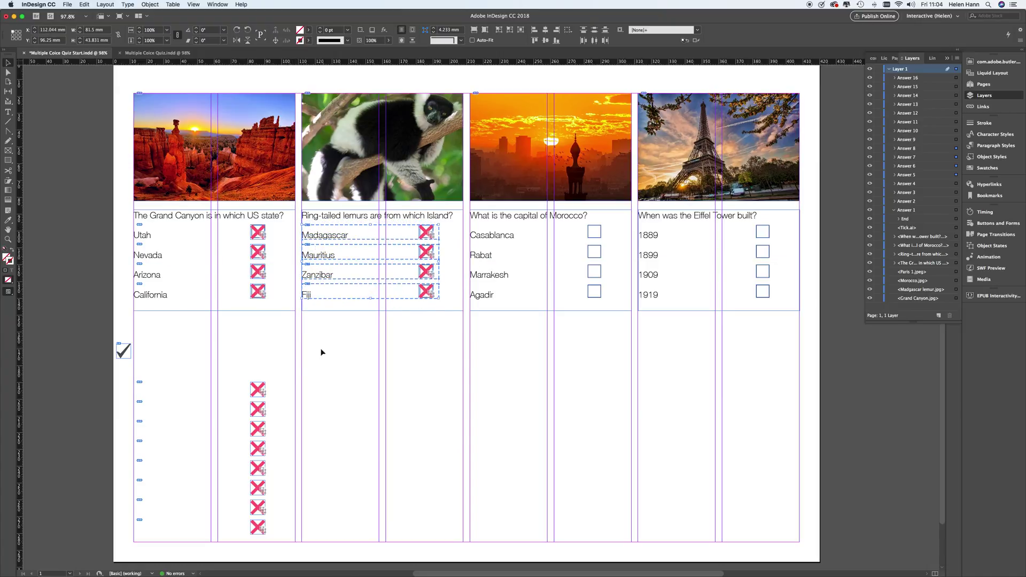
# Step: Move the Answer 9 to Answer 12 copies together onto the four checkboxes of the Morocco question
pyautogui.click(257, 396)
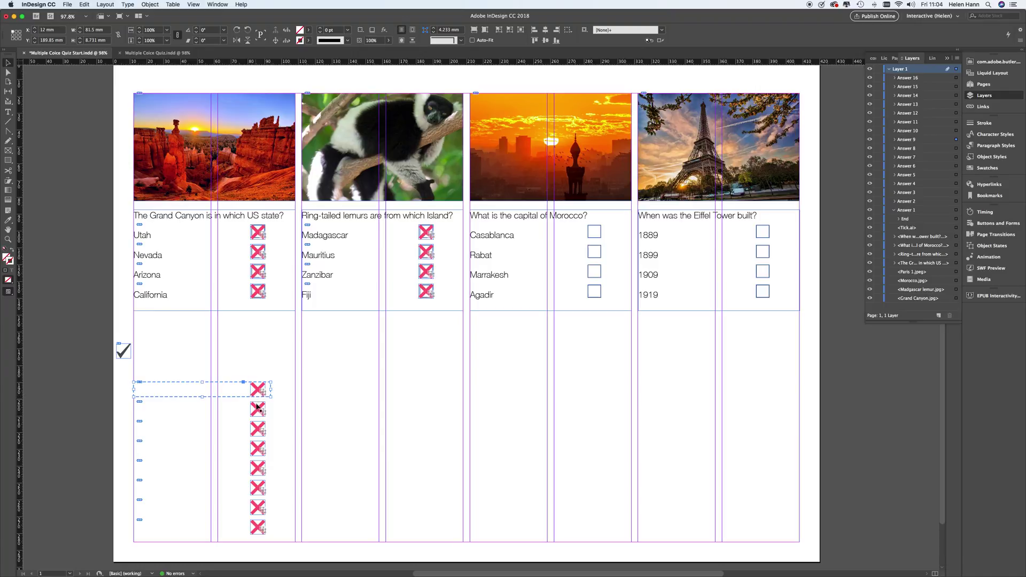
pyautogui.keyDown('shift'); pyautogui.click(258, 413); pyautogui.keyUp('shift')
pyautogui.keyDown('shift'); pyautogui.click(259, 433); pyautogui.keyUp('shift')
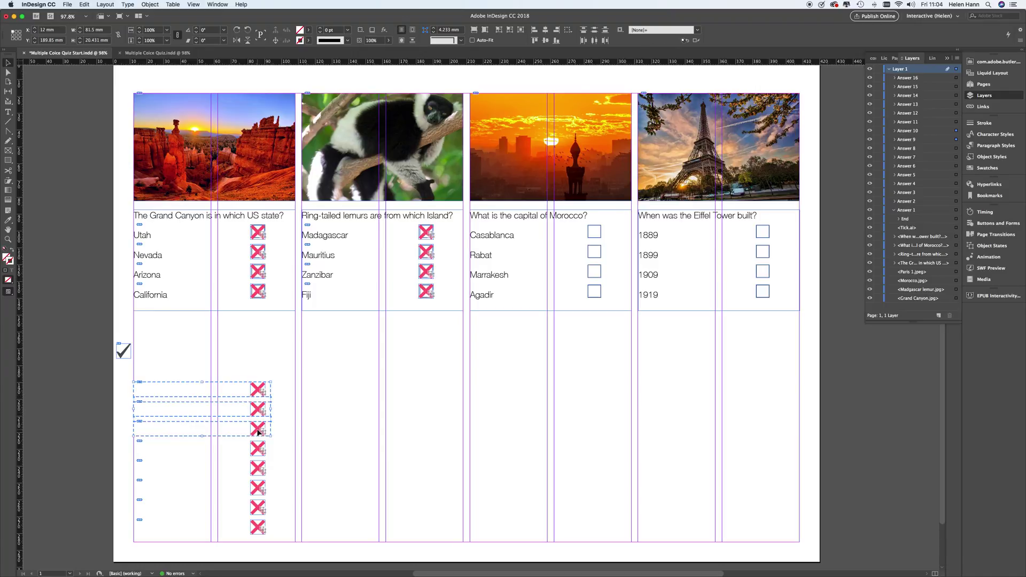
pyautogui.keyDown('shift'); pyautogui.click(259, 453); pyautogui.keyUp('shift')
pyautogui.moveTo(257, 454); pyautogui.dragTo(594, 297)
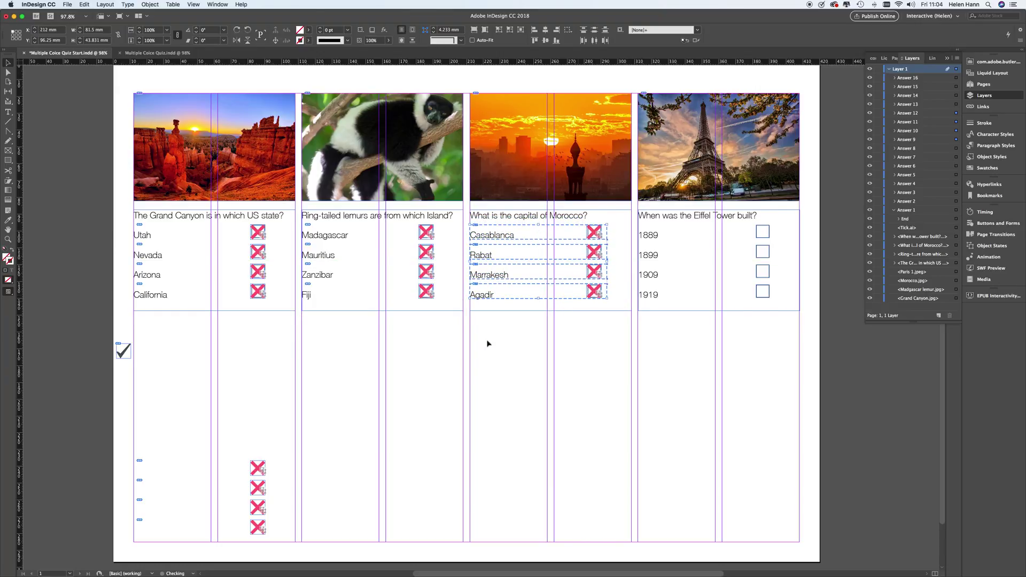
# Step: Move the Answer 13 to Answer 16 copies together onto the Eiffel Tower question's checkboxes and deselect them
pyautogui.click(258, 469)
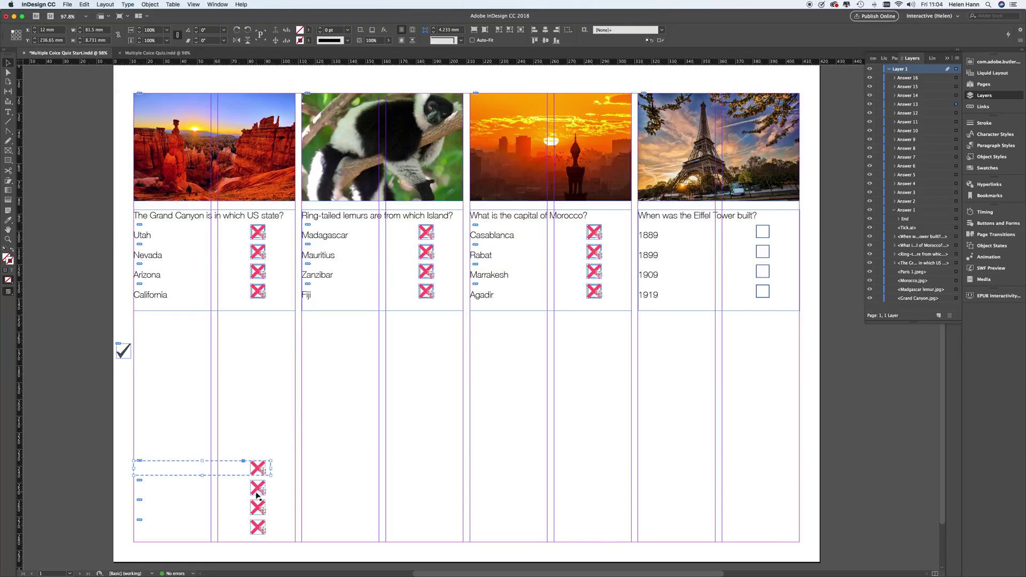
pyautogui.keyDown('shift'); pyautogui.click(258, 489); pyautogui.keyUp('shift')
pyautogui.keyDown('shift'); pyautogui.click(257, 509); pyautogui.keyUp('shift')
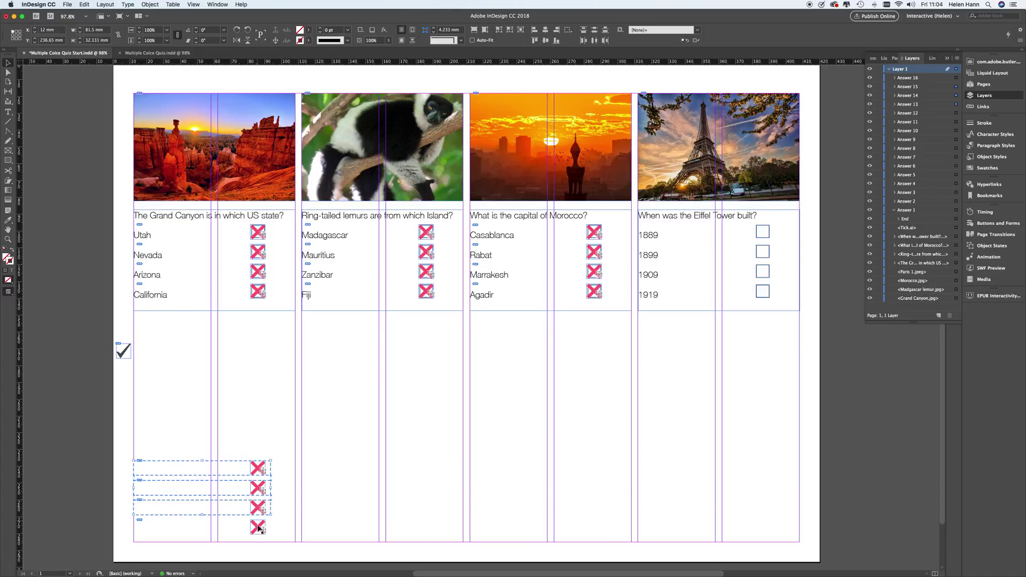
pyautogui.keyDown('shift'); pyautogui.click(258, 528); pyautogui.keyUp('shift')
pyautogui.moveTo(258, 528); pyautogui.dragTo(763, 294)
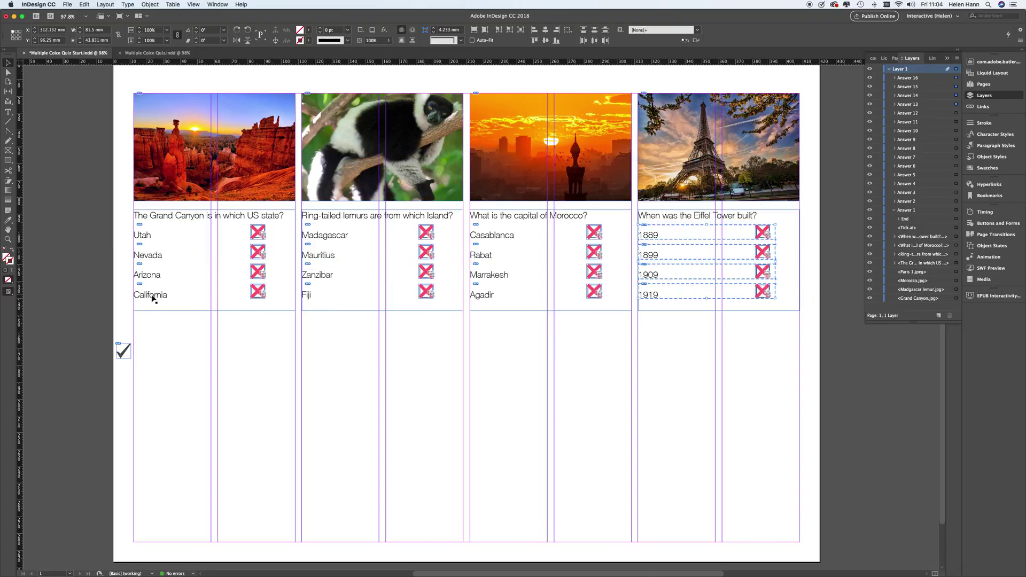
pyautogui.click(125, 312)
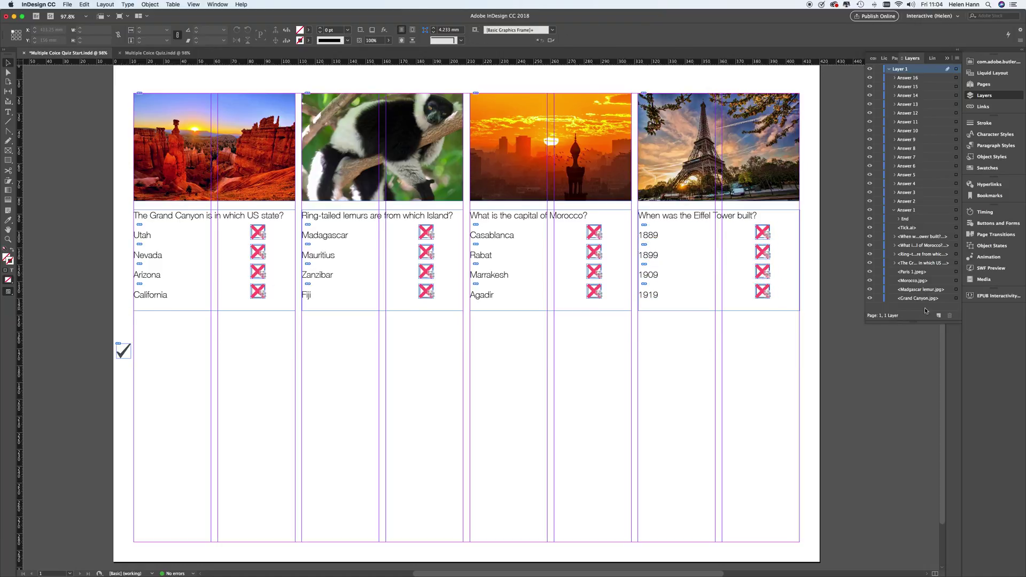
# Step: Play the EPUB interactivity preview, test all sixteen answer checkboxes across the four questions, and close the preview
pyautogui.click(971, 297)
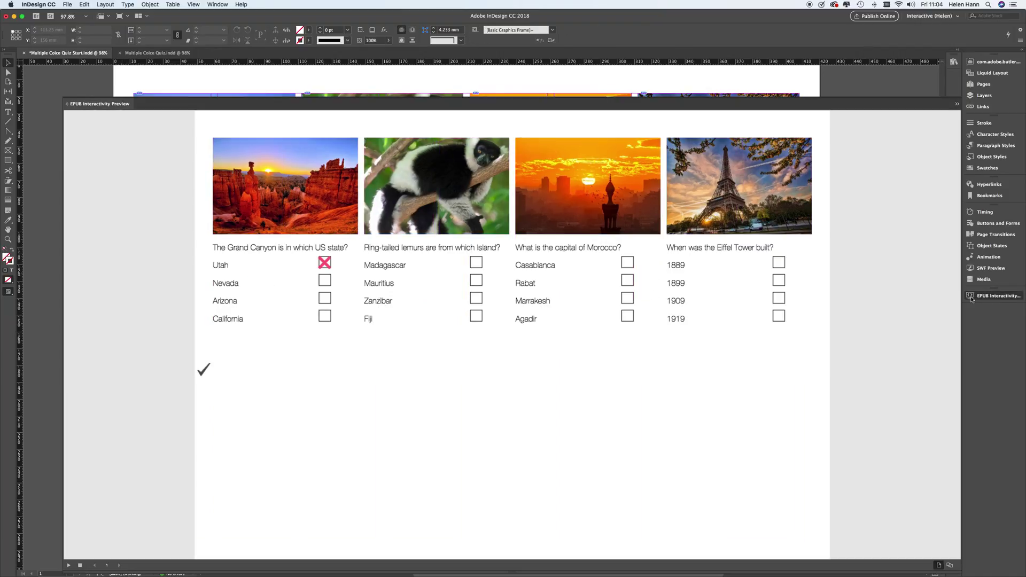
pyautogui.click(68, 566)
pyautogui.click(325, 262)
pyautogui.click(325, 280)
pyautogui.click(325, 297)
pyautogui.click(324, 315)
pyautogui.click(477, 263)
pyautogui.click(477, 282)
pyautogui.click(477, 299)
pyautogui.click(478, 316)
pyautogui.click(626, 316)
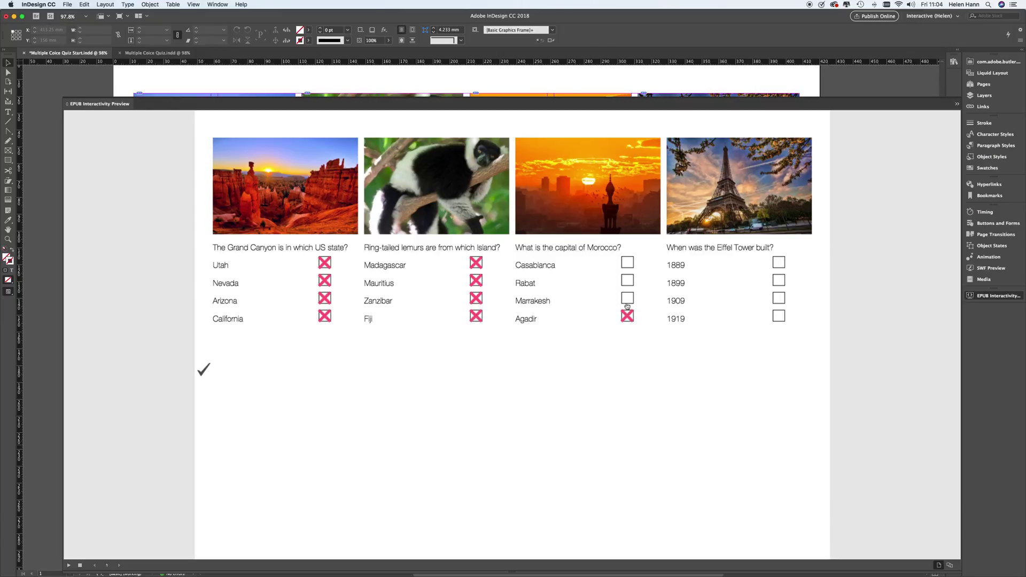
pyautogui.click(628, 298)
pyautogui.click(628, 281)
pyautogui.click(628, 264)
pyautogui.click(779, 264)
pyautogui.click(779, 282)
pyautogui.click(778, 300)
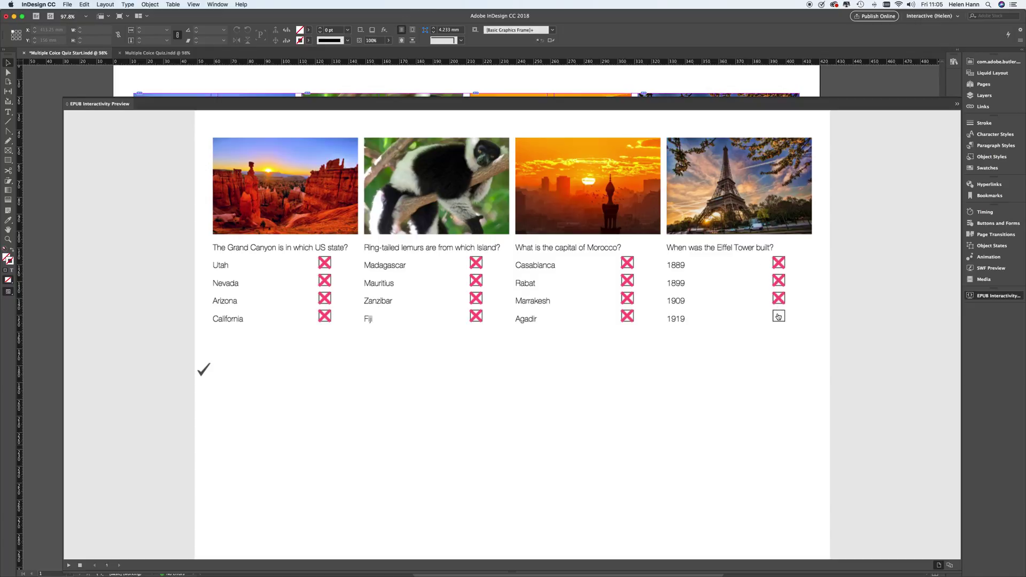
pyautogui.click(778, 316)
pyautogui.click(93, 106)
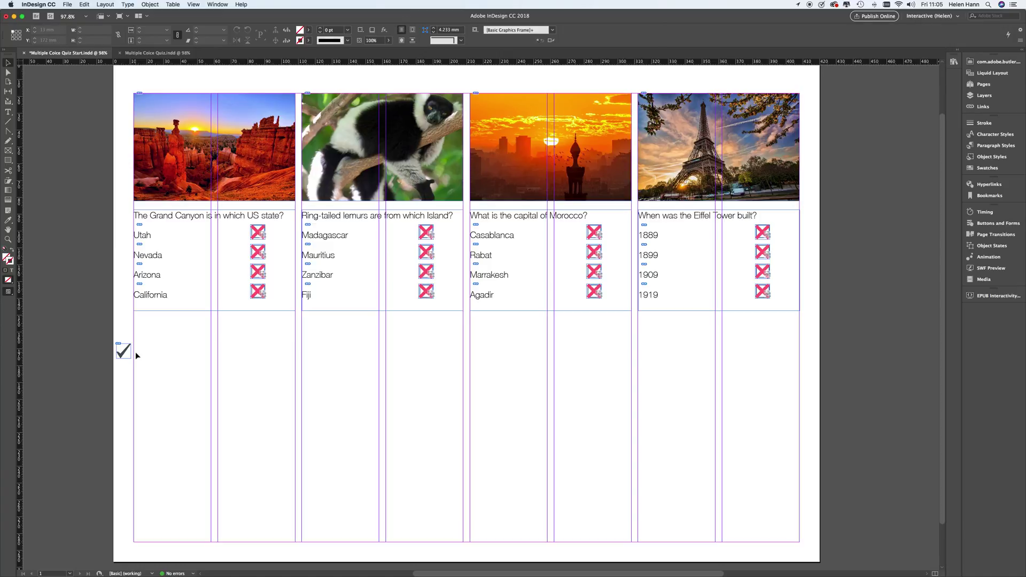
# Step: Copy the tick graphic and paste it into the End state of Answer 3, the Arizona checkbox
pyautogui.click(123, 352)
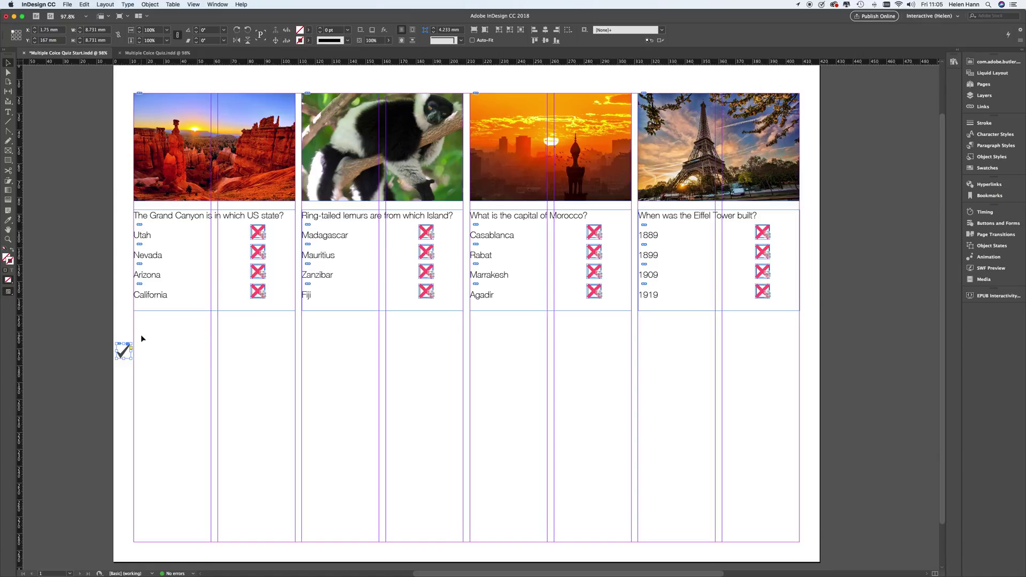
pyautogui.click(257, 274)
pyautogui.click(989, 247)
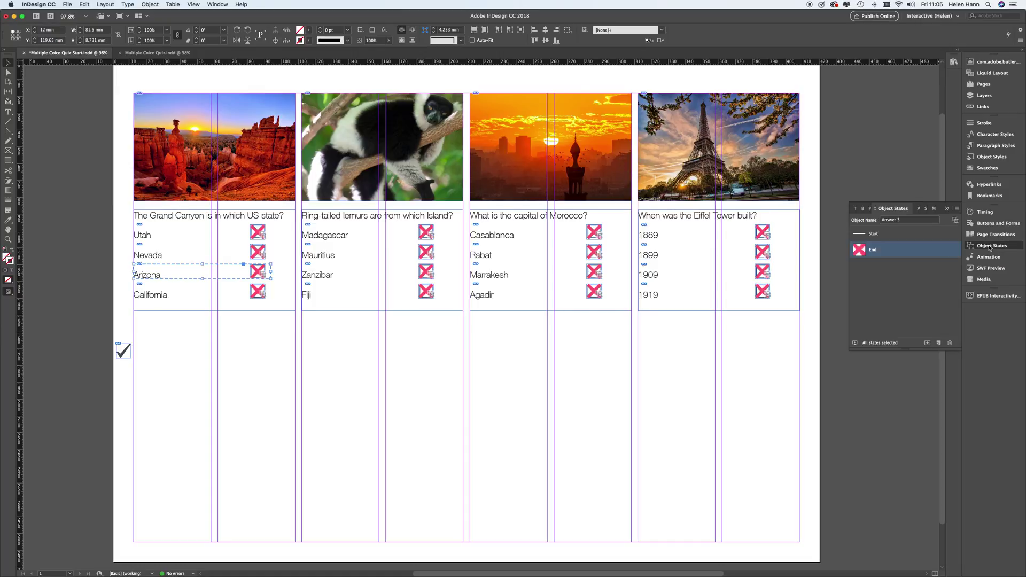
pyautogui.click(862, 251)
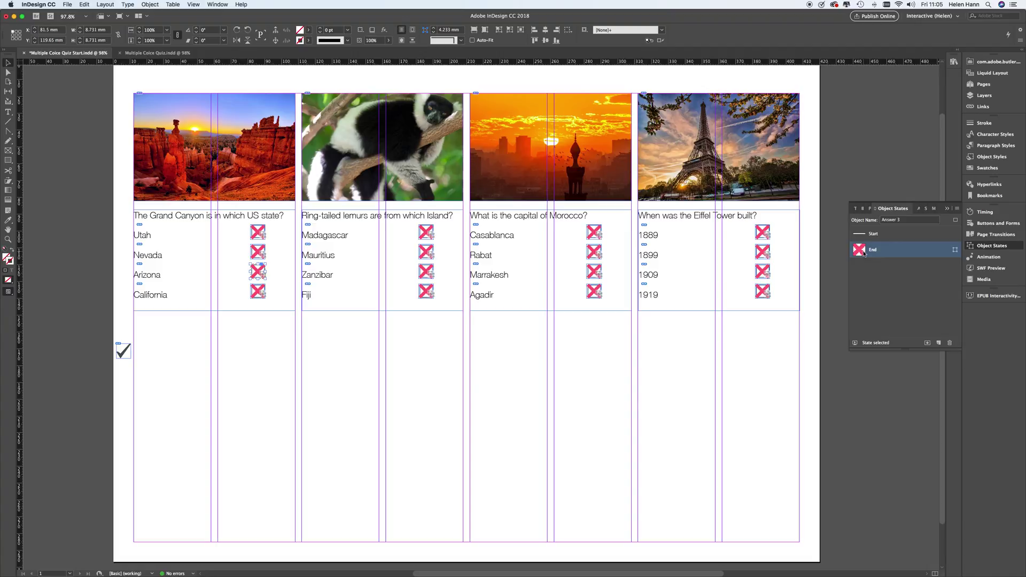
pyautogui.click(928, 344)
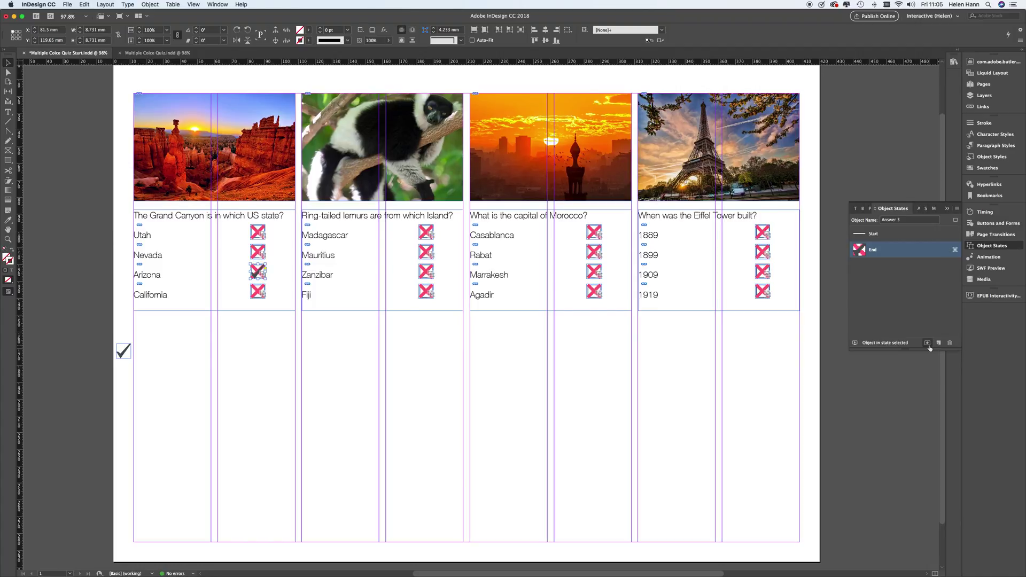
# Step: Expand the End state of Answer 3 in the layer structure and delete Cross.ai from it
pyautogui.click(985, 96)
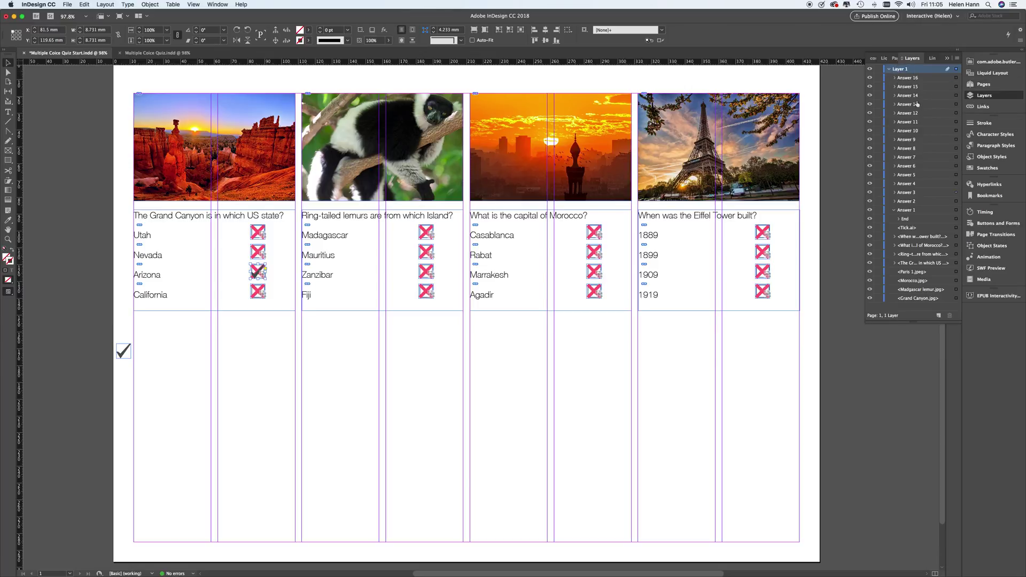
pyautogui.click(895, 192)
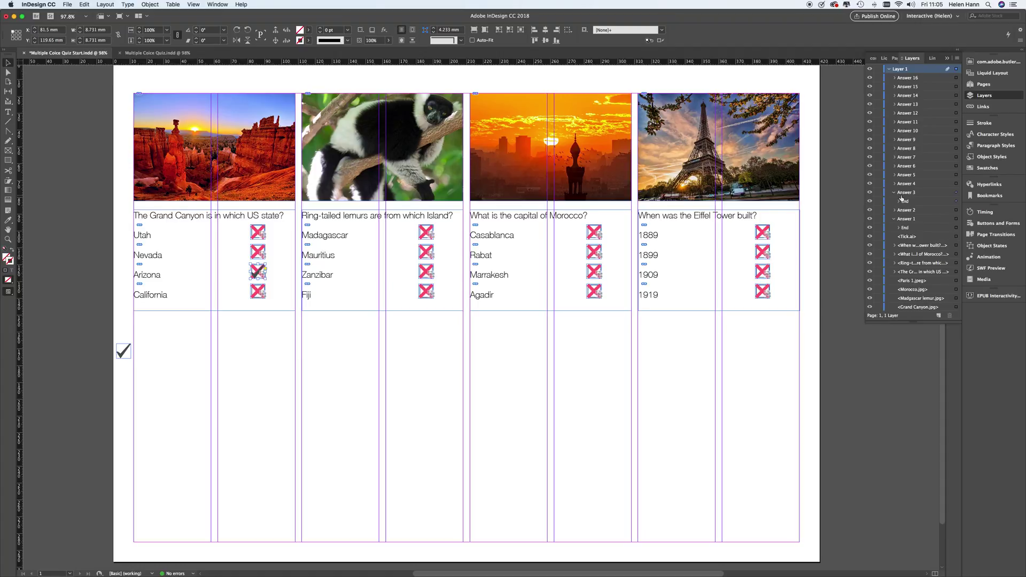
pyautogui.click(898, 201)
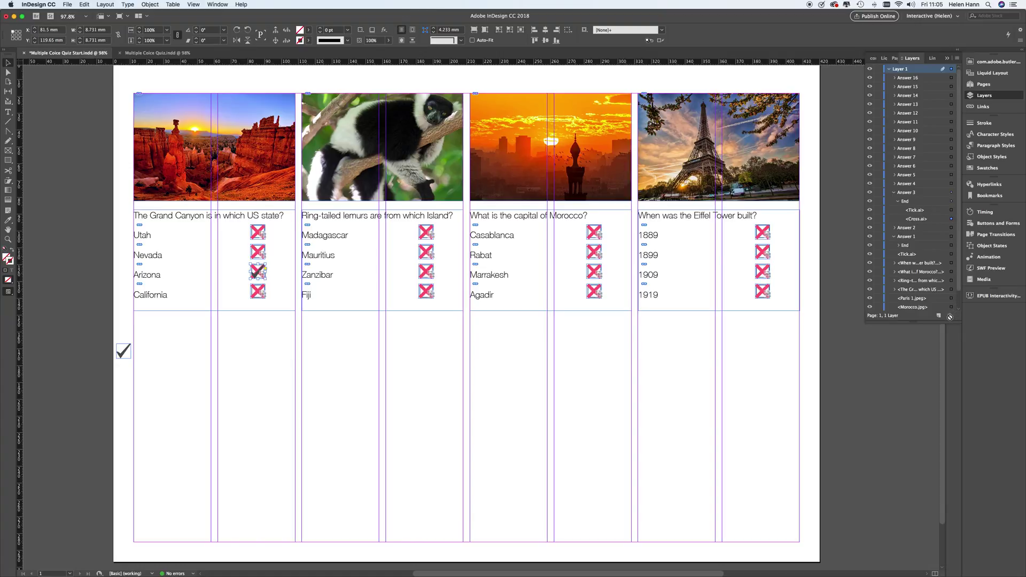
pyautogui.click(921, 219)
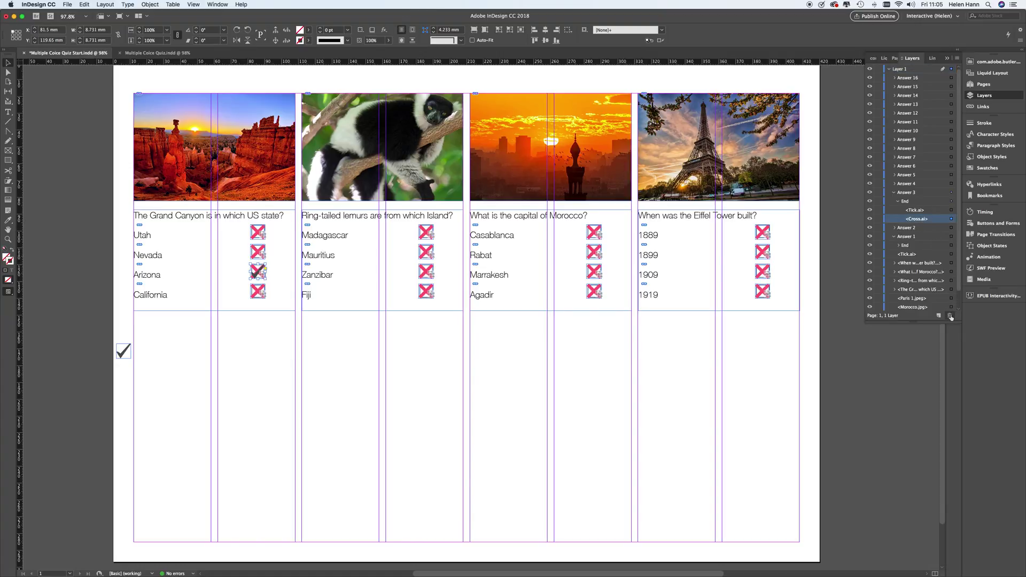
pyautogui.click(950, 316)
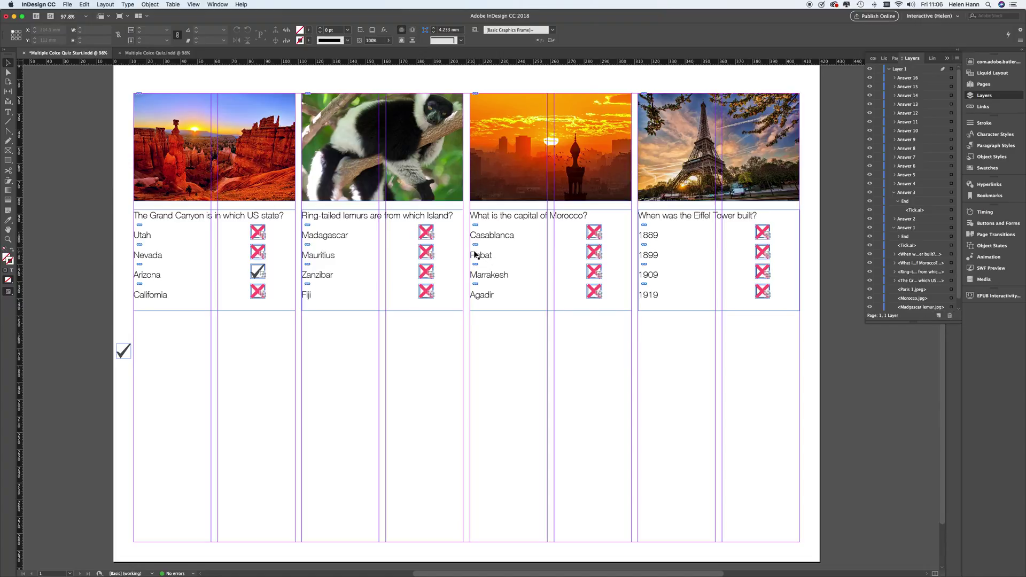
# Step: Paste the copied tick into the End state of Answer 5, the Madagascar checkbox
pyautogui.click(425, 235)
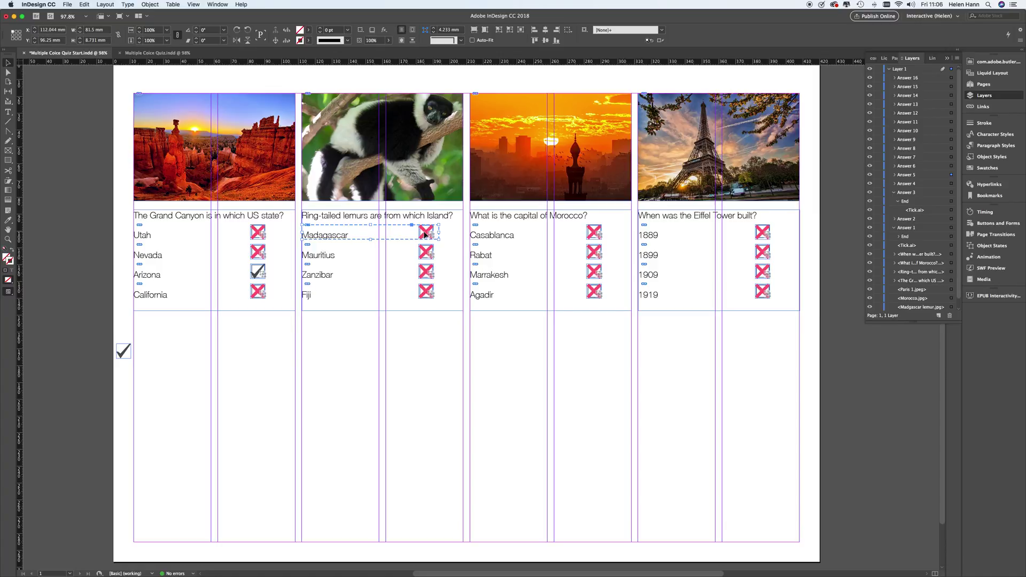
pyautogui.click(984, 247)
pyautogui.click(883, 252)
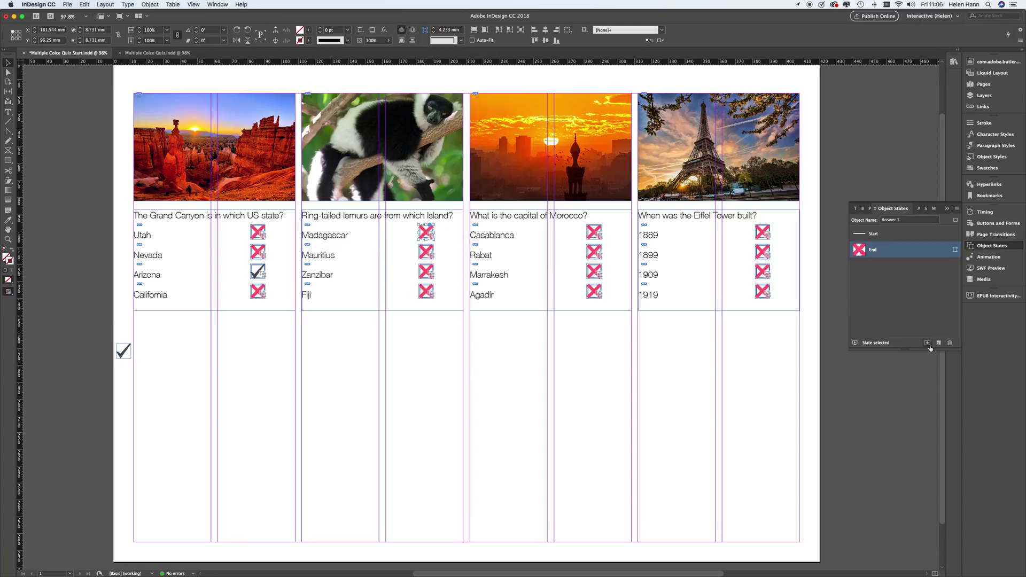
pyautogui.click(927, 343)
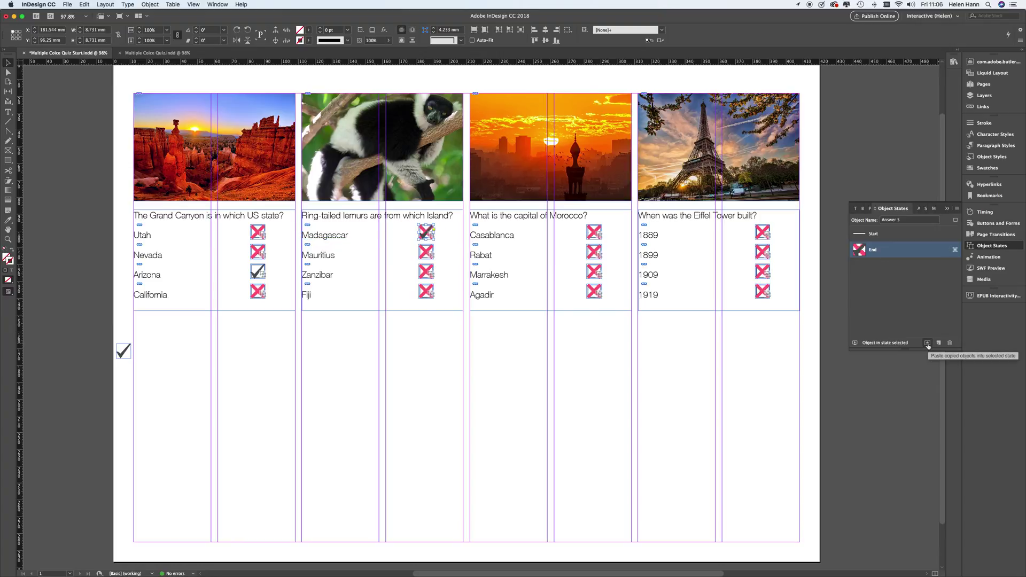
# Step: Expand the End state of Answer 5 in the layer structure and delete Cross.ai from it
pyautogui.click(983, 97)
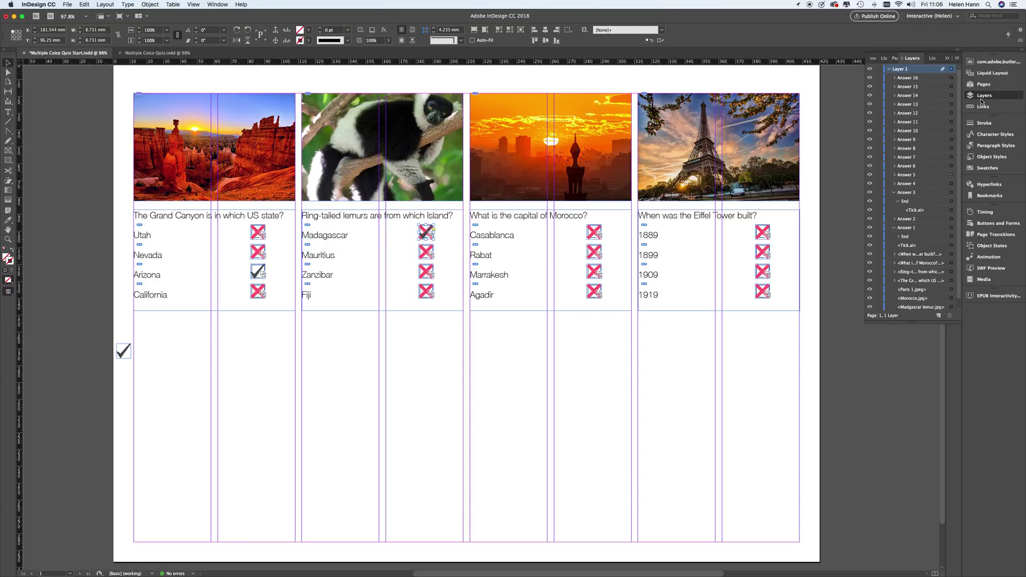
pyautogui.click(895, 175)
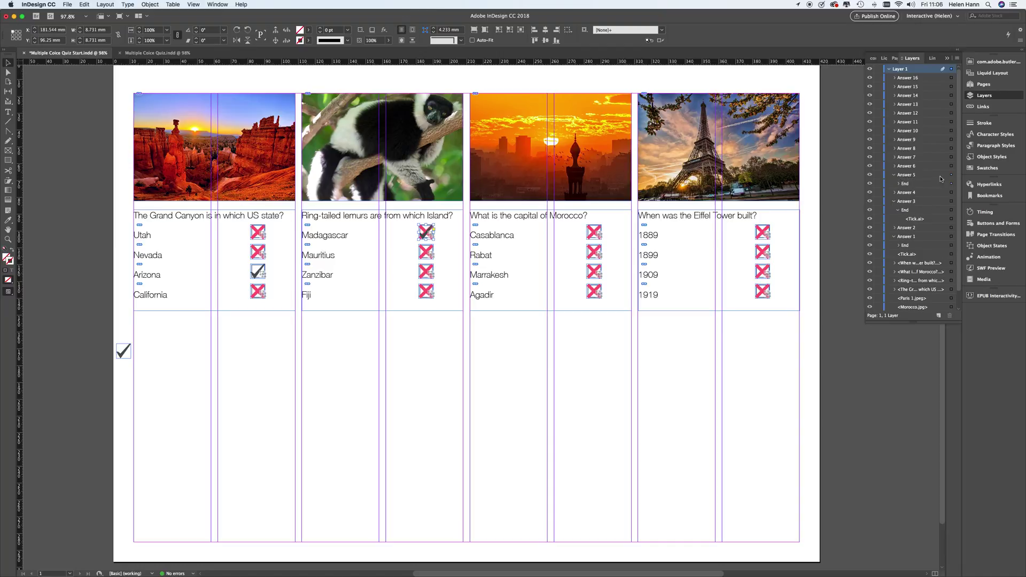
pyautogui.click(900, 184)
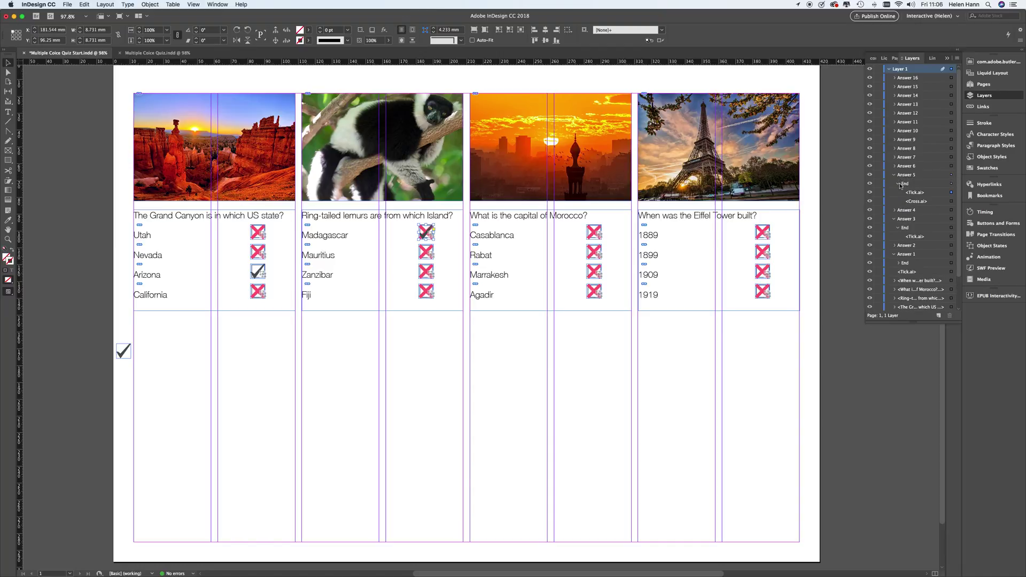
pyautogui.click(937, 202)
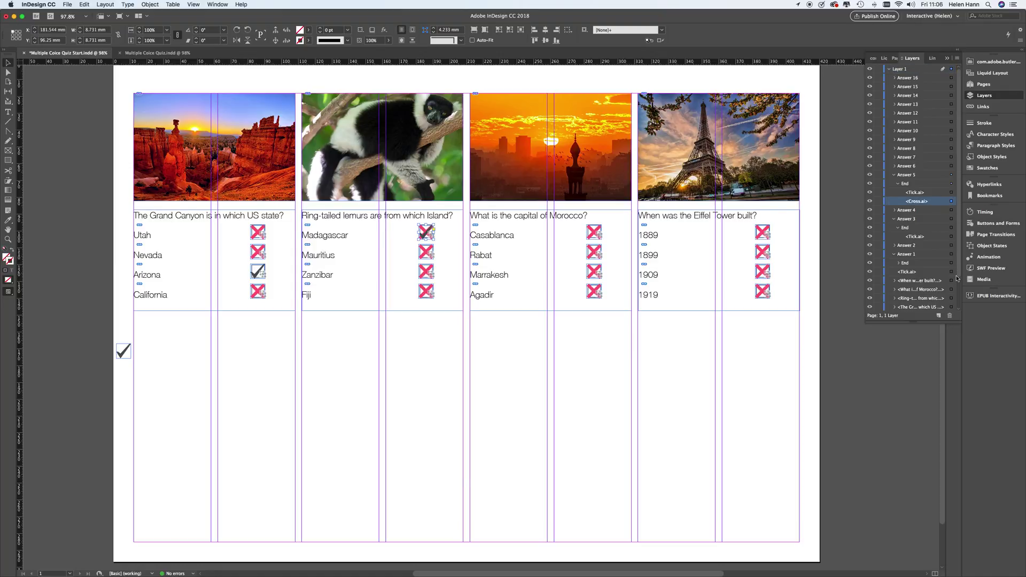
pyautogui.click(950, 316)
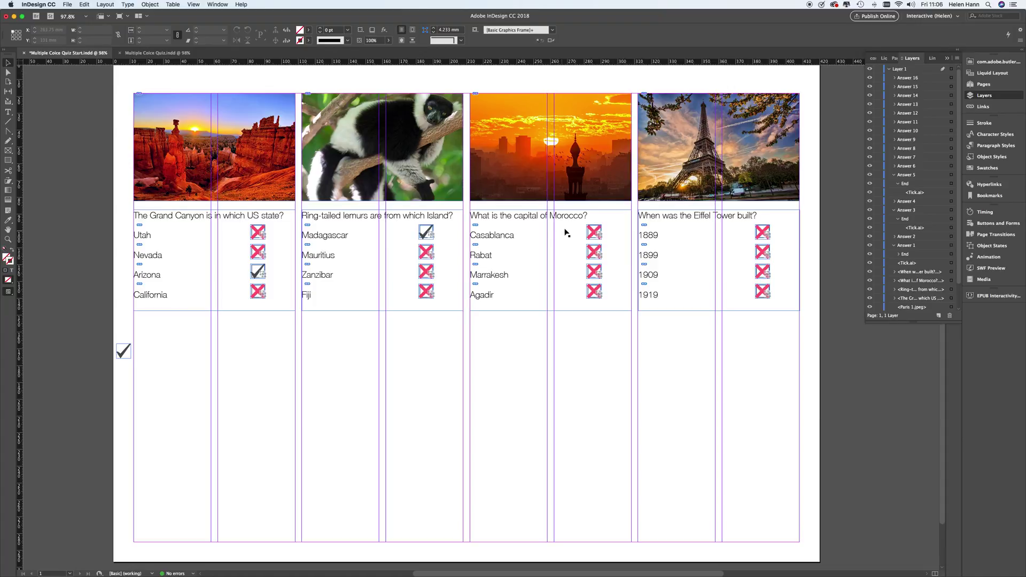
# Step: Paste the copied tick into the End state of Answer 10, the Rabat checkbox
pyautogui.click(592, 254)
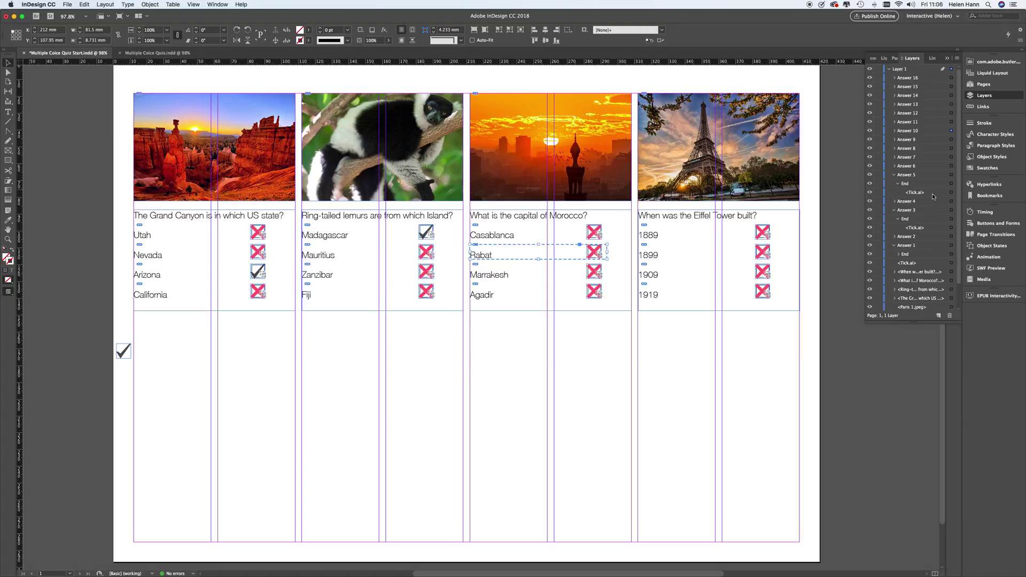
pyautogui.click(987, 246)
pyautogui.click(897, 250)
pyautogui.click(928, 343)
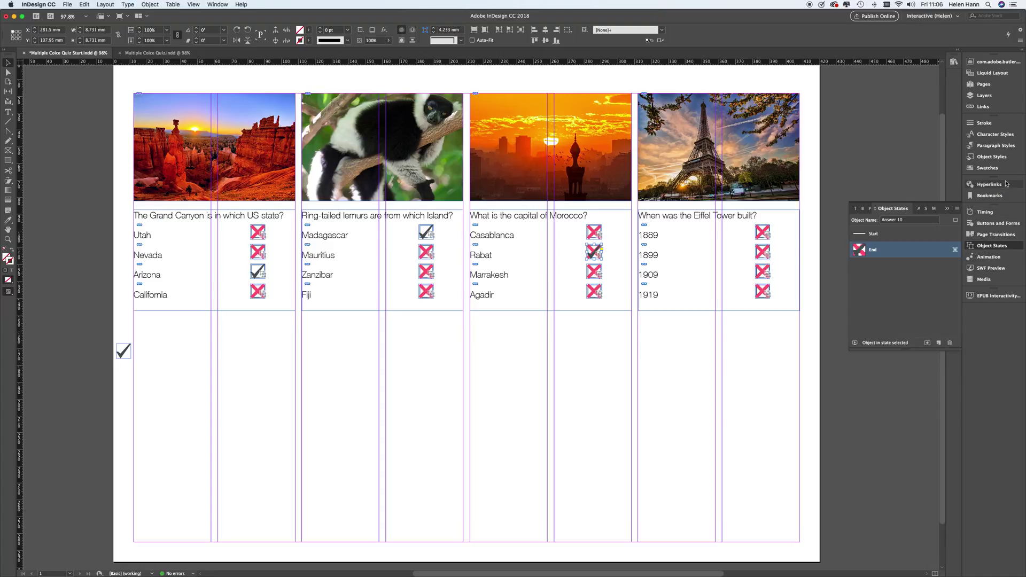
# Step: Expand the End state of Answer 10 in the layer structure and delete Cross.ai from it
pyautogui.click(983, 95)
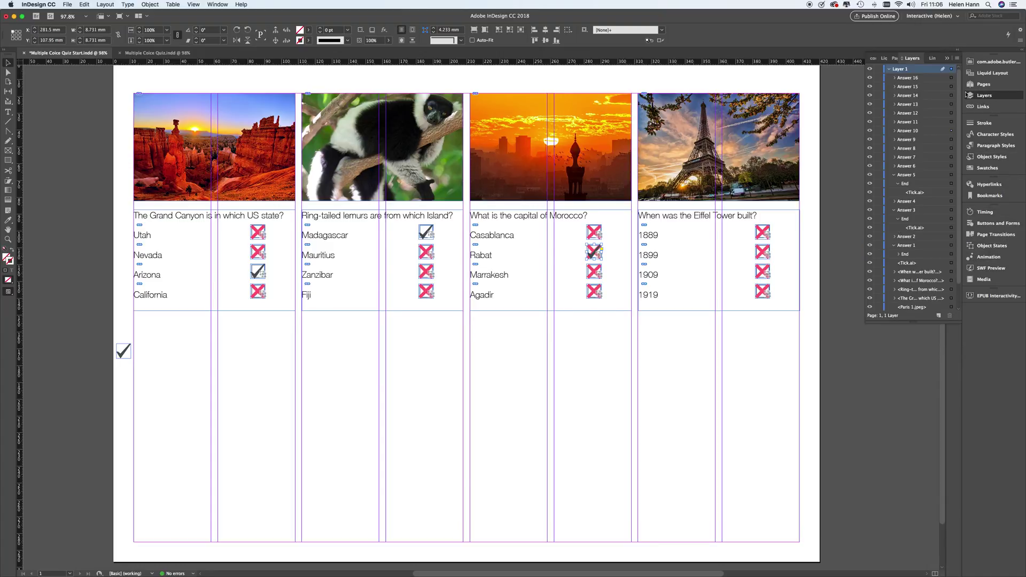
pyautogui.click(895, 131)
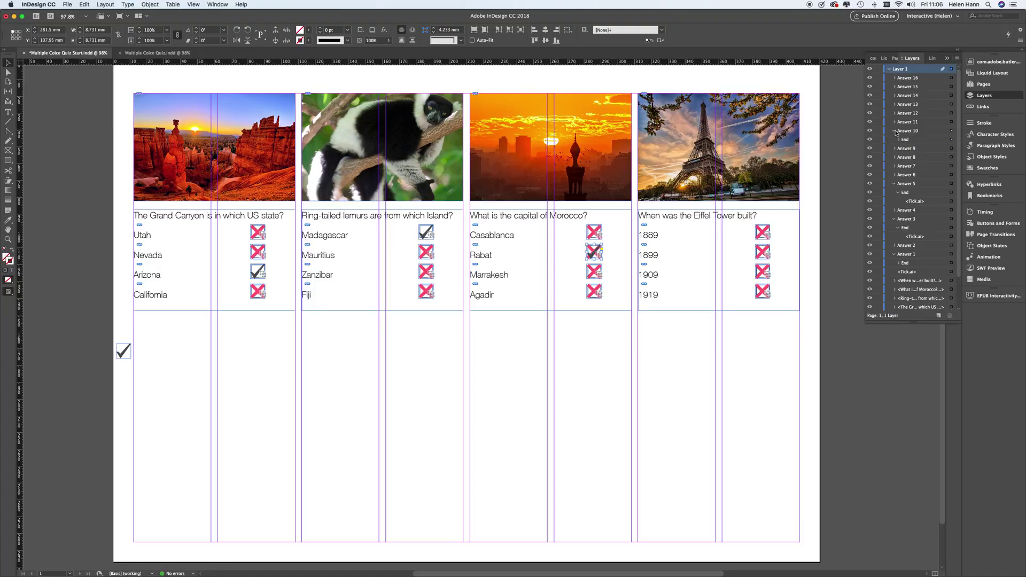
pyautogui.click(899, 140)
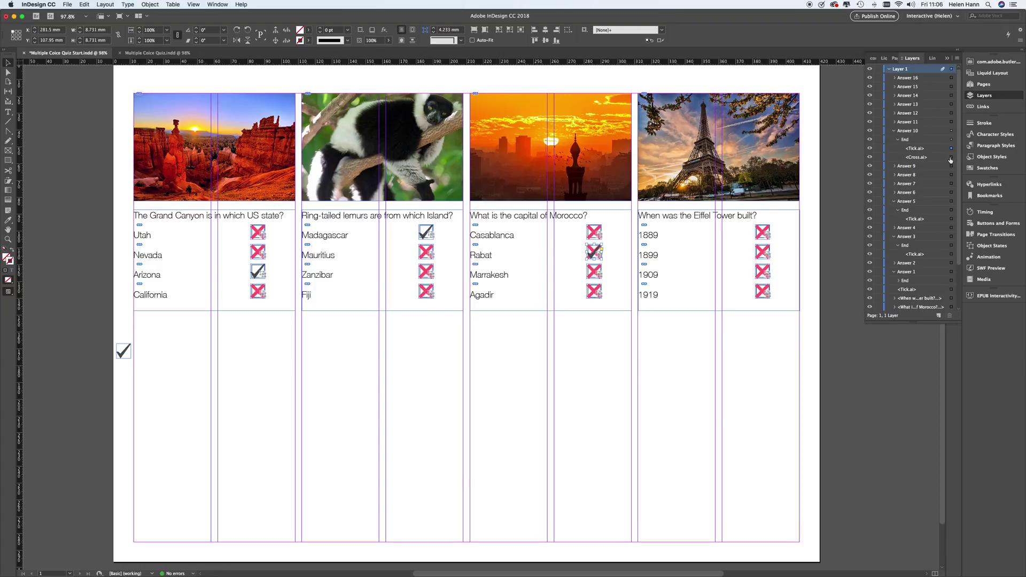
pyautogui.click(951, 160)
pyautogui.click(950, 316)
# Step: Paste the copied tick into the End state of Answer 13, the 1889 checkbox
pyautogui.click(741, 230)
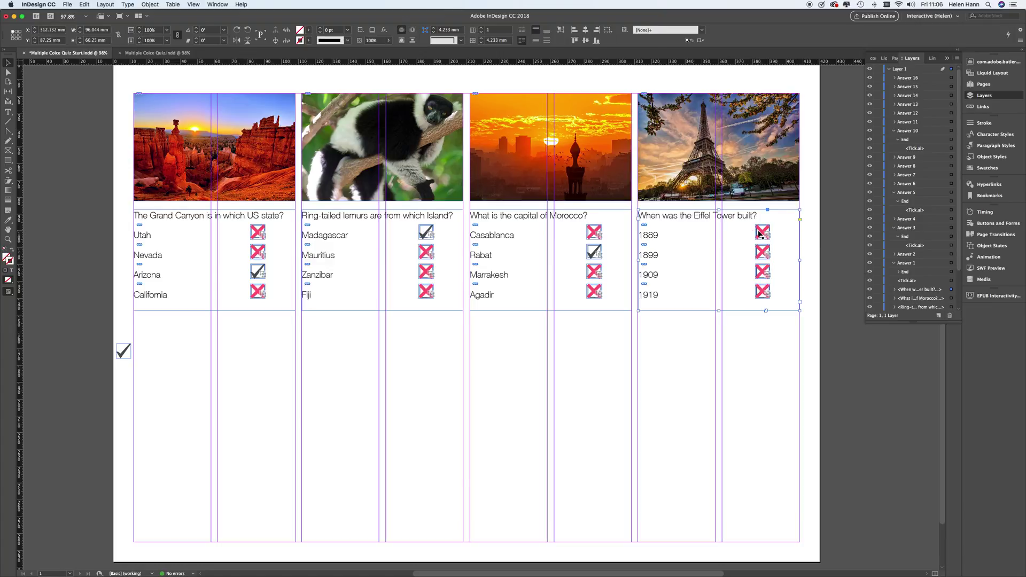
pyautogui.doubleClick(760, 233)
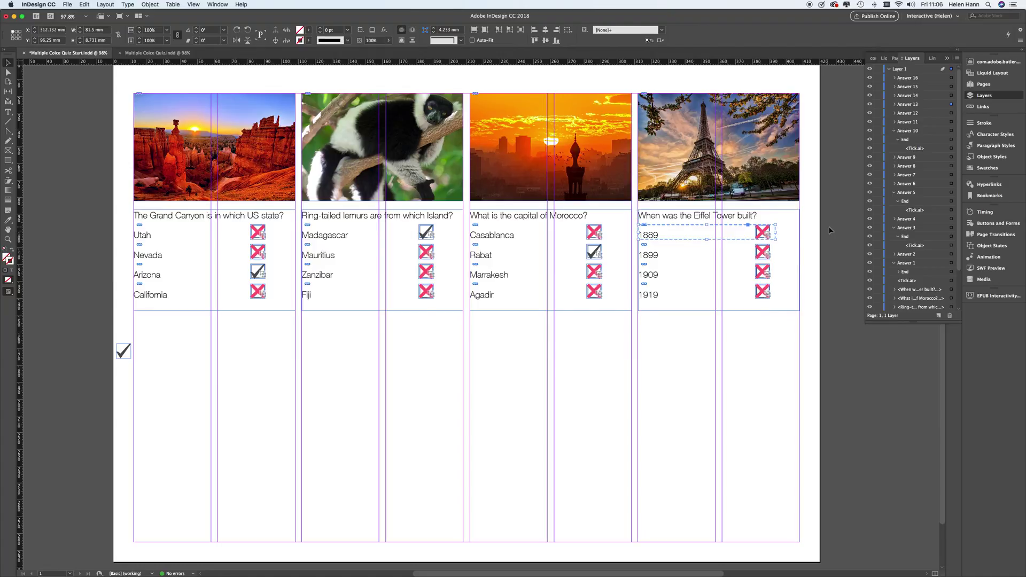
pyautogui.click(985, 247)
pyautogui.click(890, 253)
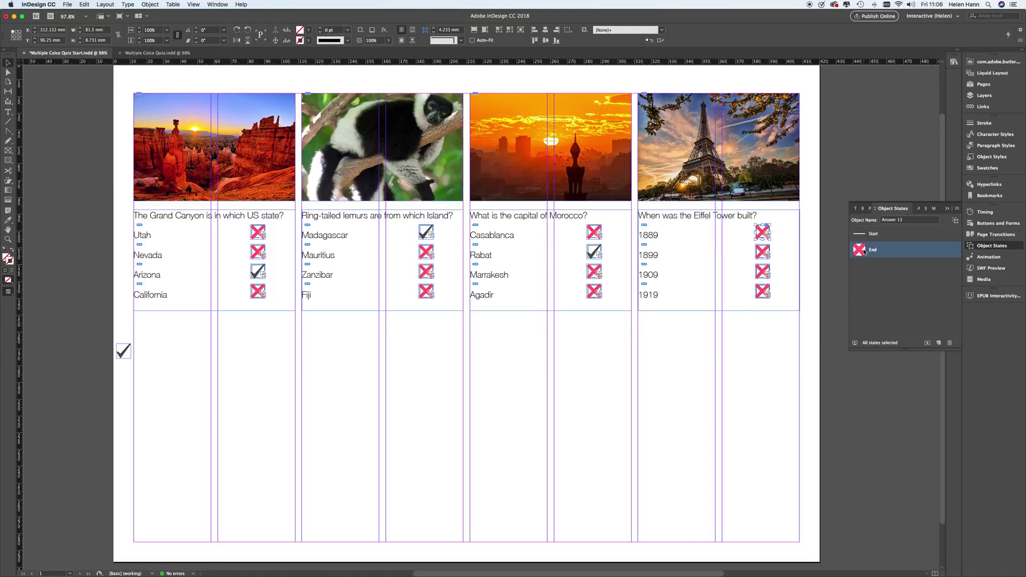
pyautogui.click(926, 342)
# Step: Expand the End state of Answer 13 in the layer structure and delete Cross.ai from it
pyautogui.click(992, 97)
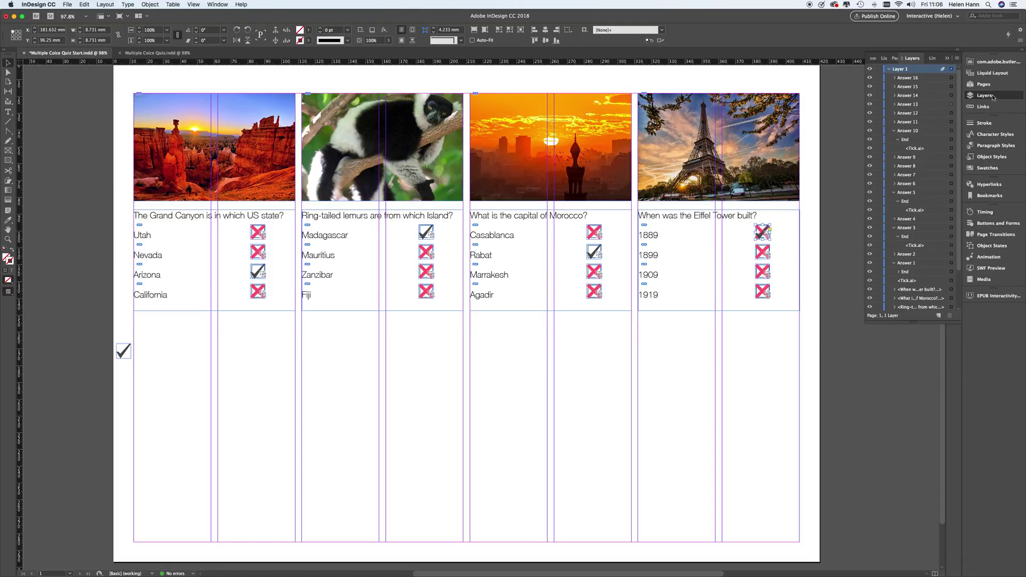
pyautogui.click(896, 105)
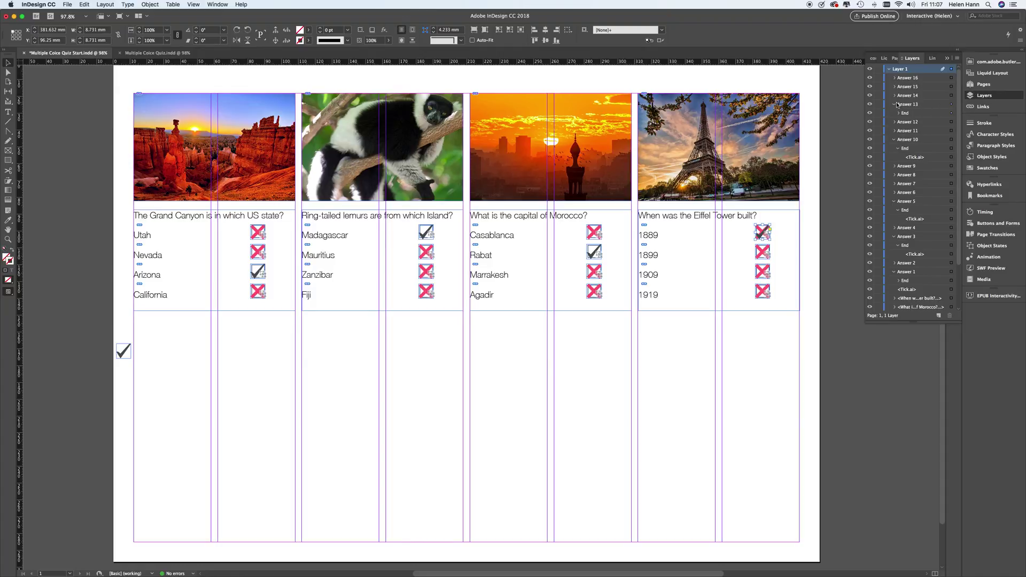
pyautogui.click(900, 113)
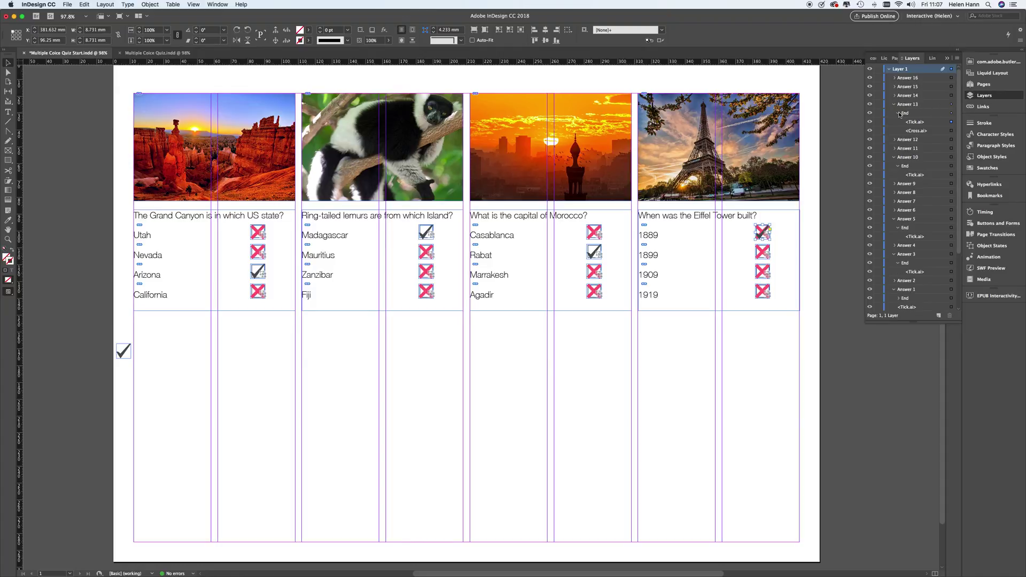
pyautogui.click(944, 131)
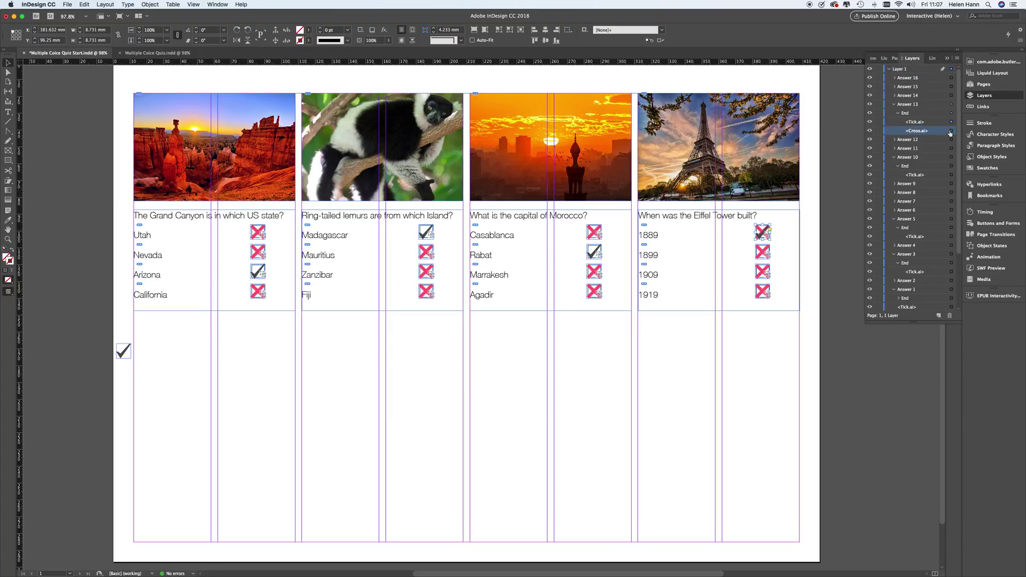
pyautogui.click(950, 316)
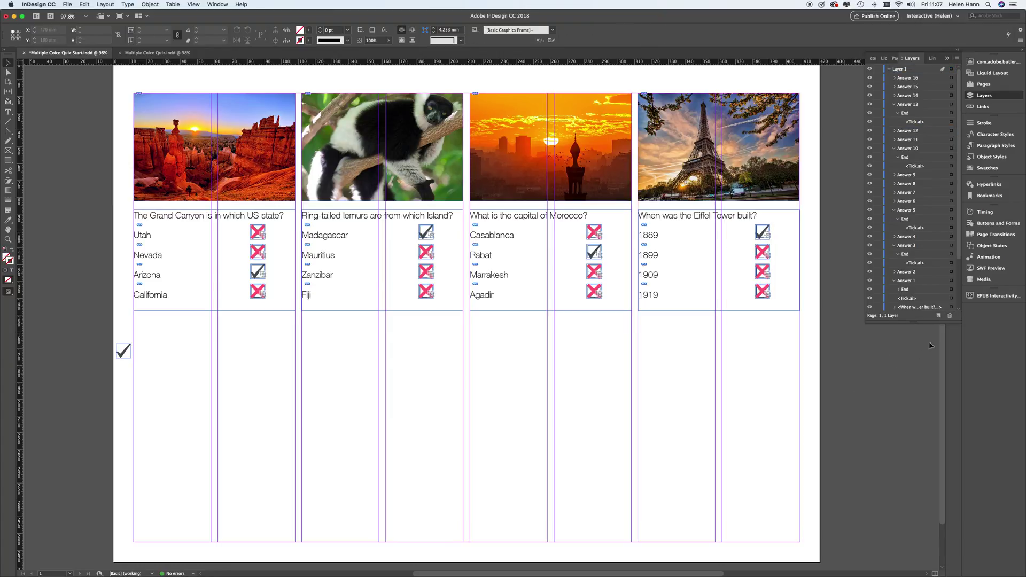
# Step: Play the EPUB interactivity preview, test the Arizona, Madagascar, Rabat and 1889 checkboxes, and close the preview
pyautogui.click(971, 297)
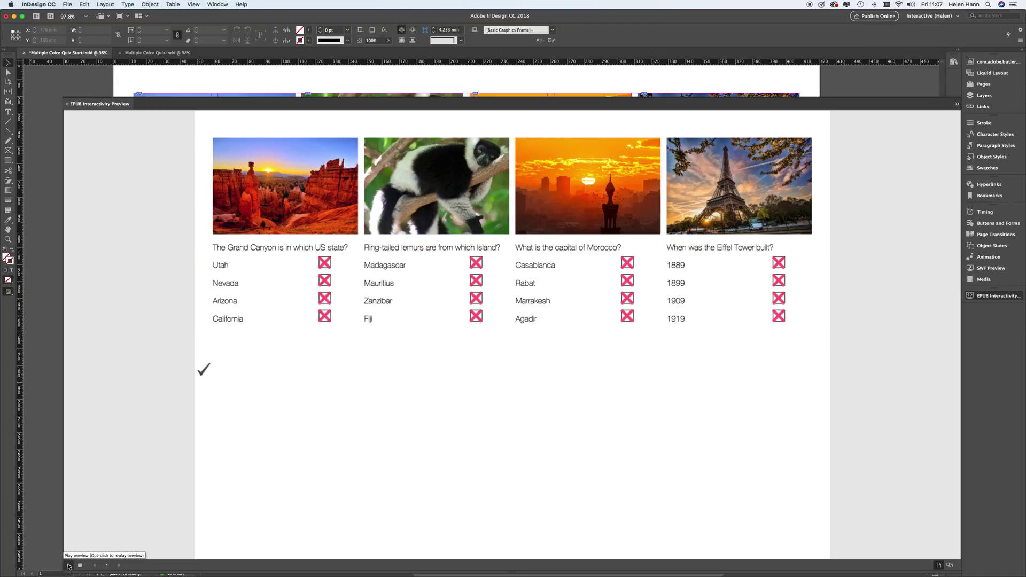
pyautogui.click(68, 566)
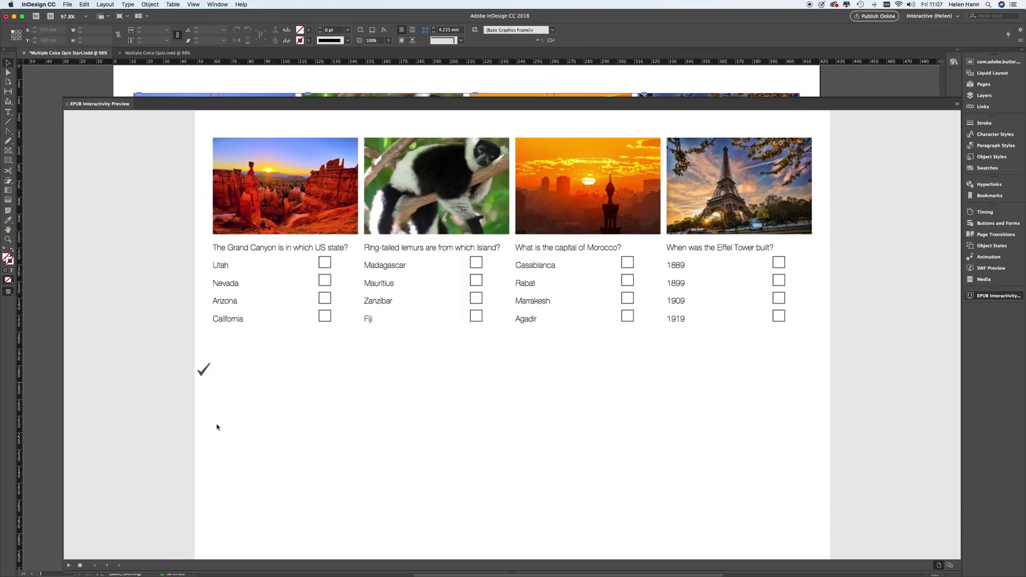
pyautogui.click(324, 301)
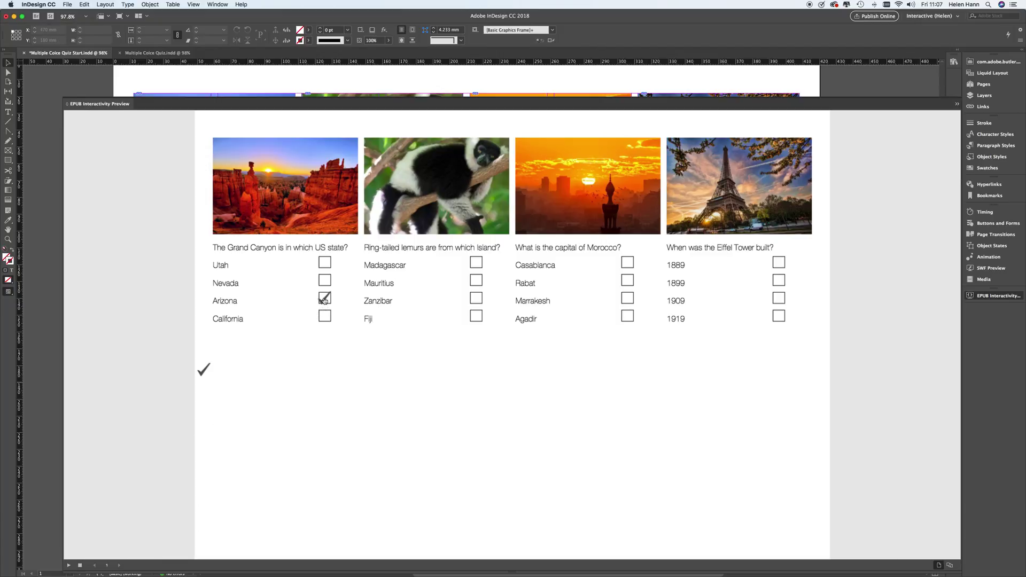
pyautogui.click(482, 261)
pyautogui.click(627, 282)
pyautogui.click(779, 263)
pyautogui.click(93, 106)
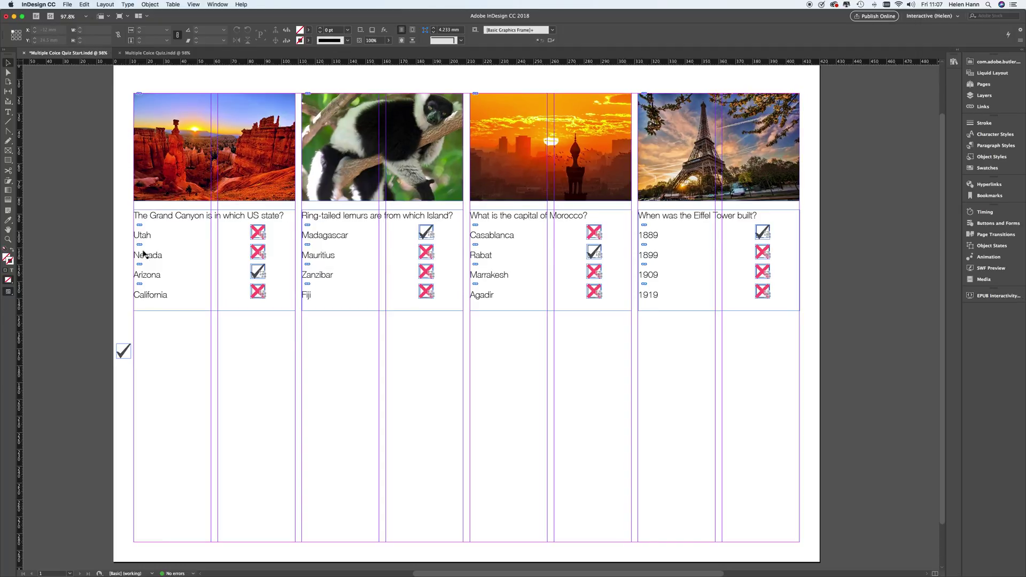
# Step: Delete the spare tick graphic beside the page's left margin
pyautogui.click(123, 351)
pyautogui.press('Delete')
# Step: Draw a row of four equal rectangular frames below the answers, spanning margin to margin at about 396 by 134 mm overall
pyautogui.click(8, 161)
pyautogui.moveTo(134, 319); pyautogui.dragTo(428, 447)
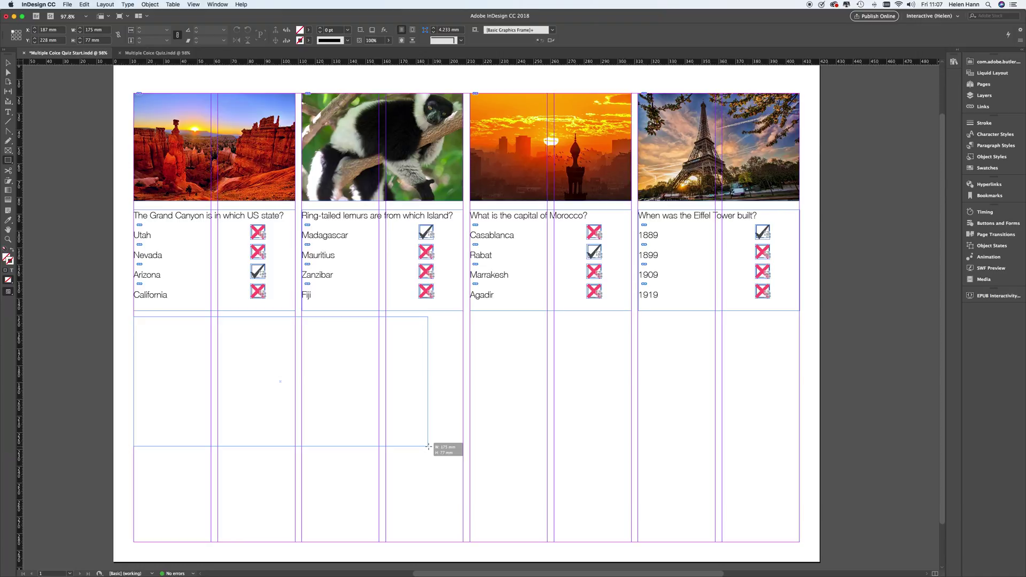
pyautogui.moveTo(428, 446); pyautogui.dragTo(591, 472)
pyautogui.press('Right')
pyautogui.press('Right')
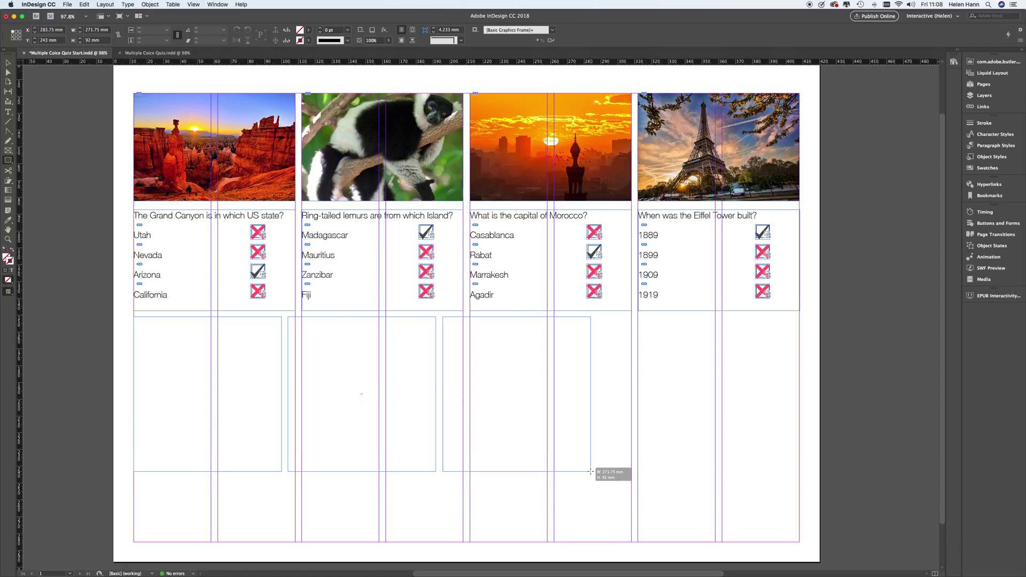
pyautogui.press('Right')
pyautogui.moveTo(591, 472); pyautogui.dragTo(801, 543)
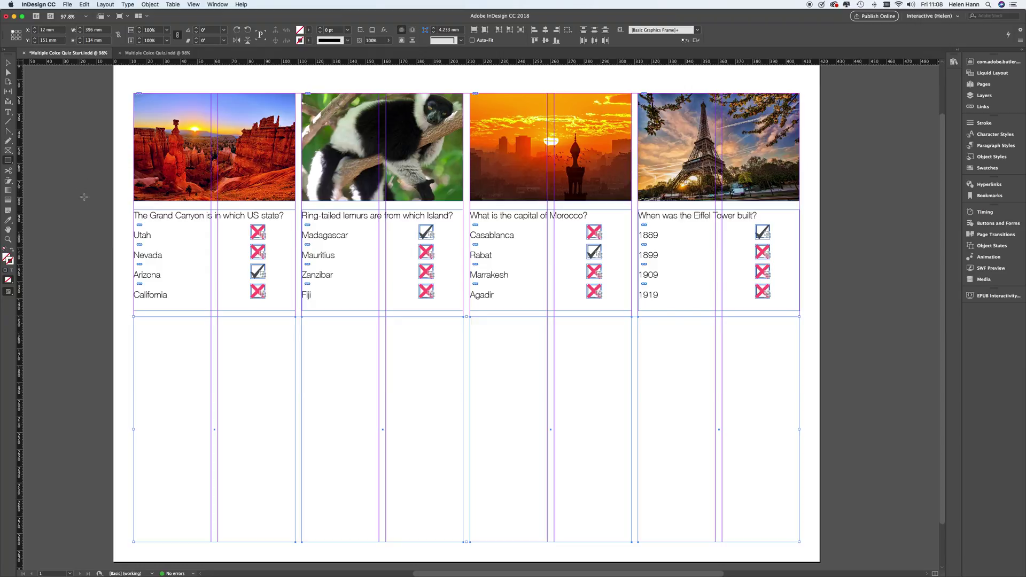
# Step: Place the Grand Canyon Quiz Text document into the empty frame beneath the Grand Canyon question
pyautogui.click(9, 112)
pyautogui.click(139, 326)
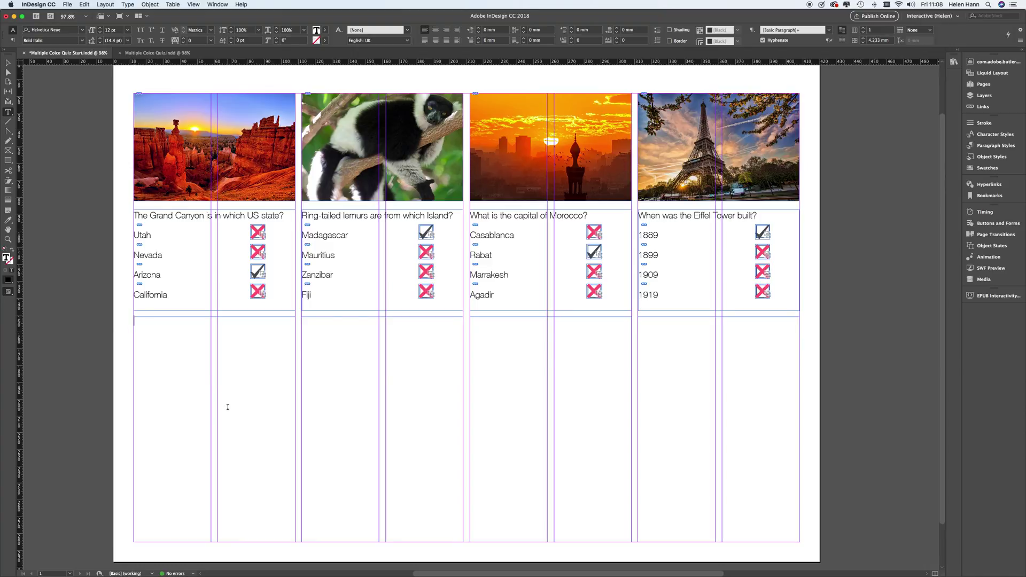
pyautogui.click(68, 6)
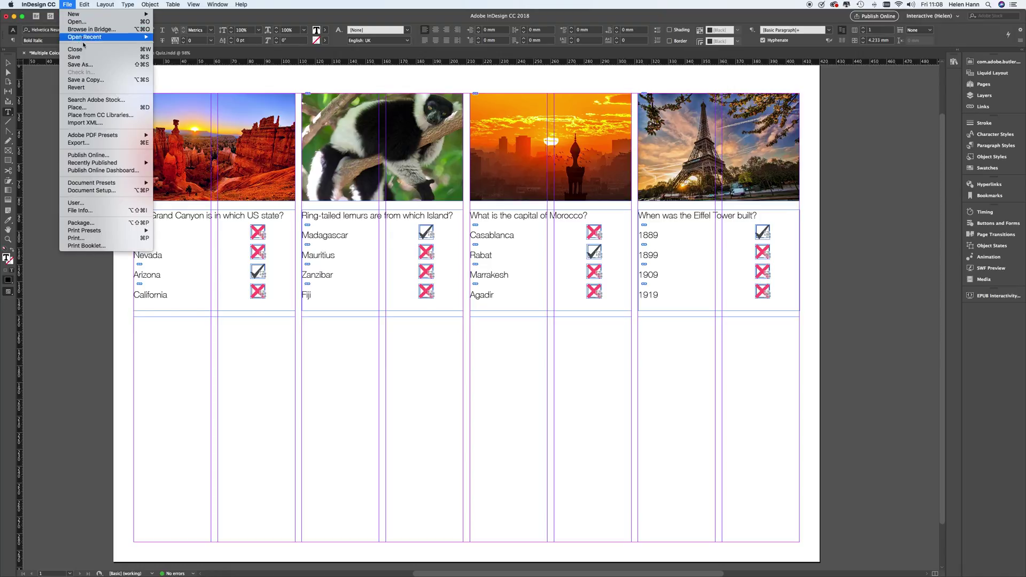
pyautogui.click(75, 107)
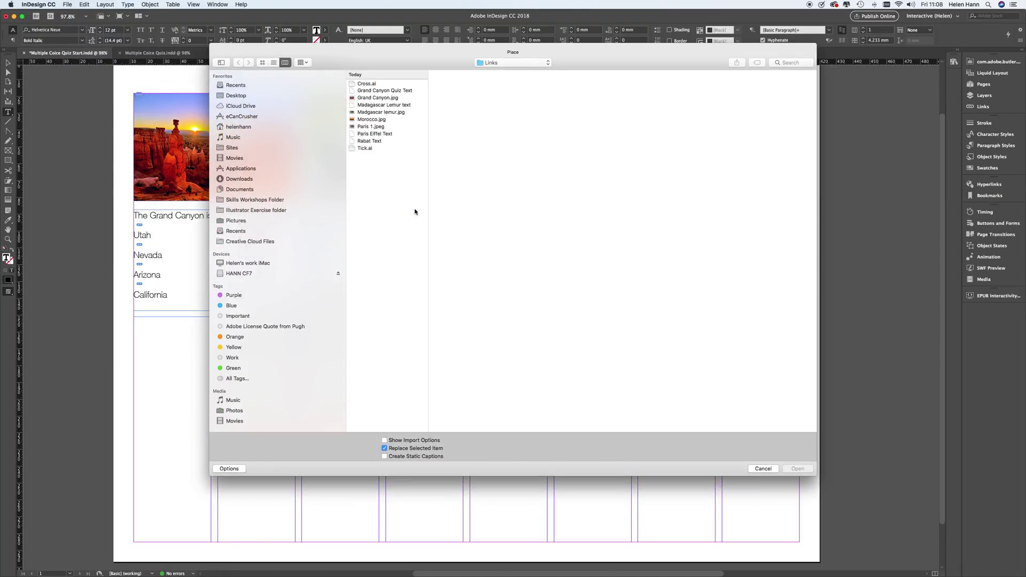
pyautogui.click(380, 91)
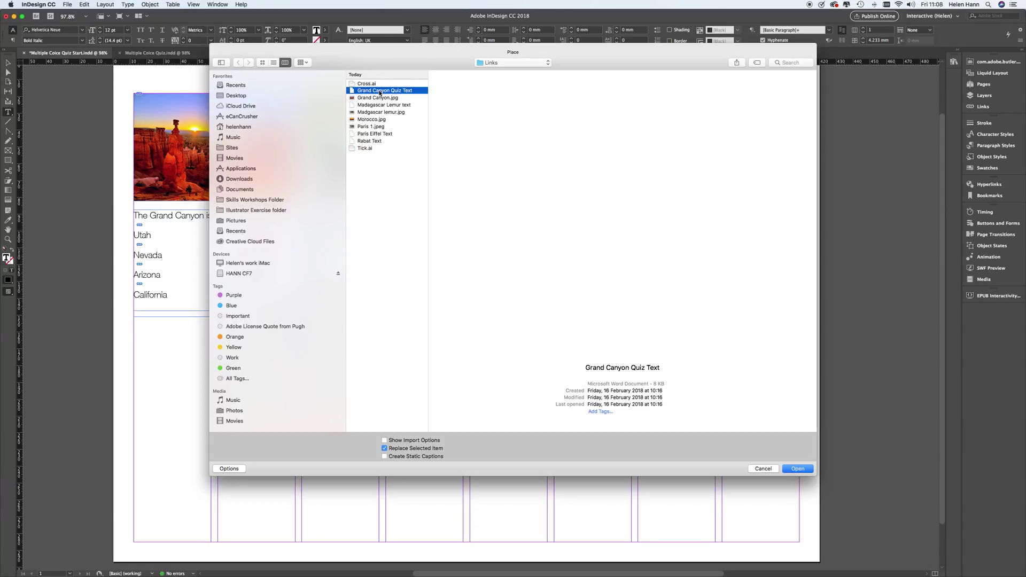
pyautogui.click(798, 469)
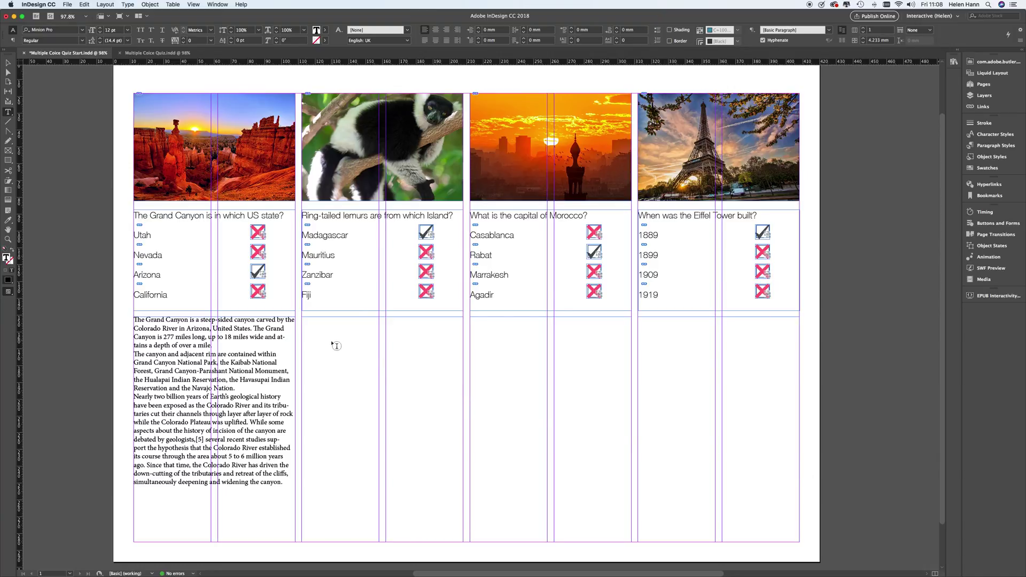
# Step: Apply the 1st para paragraph style to all of the placed Grand Canyon text
pyautogui.click(995, 146)
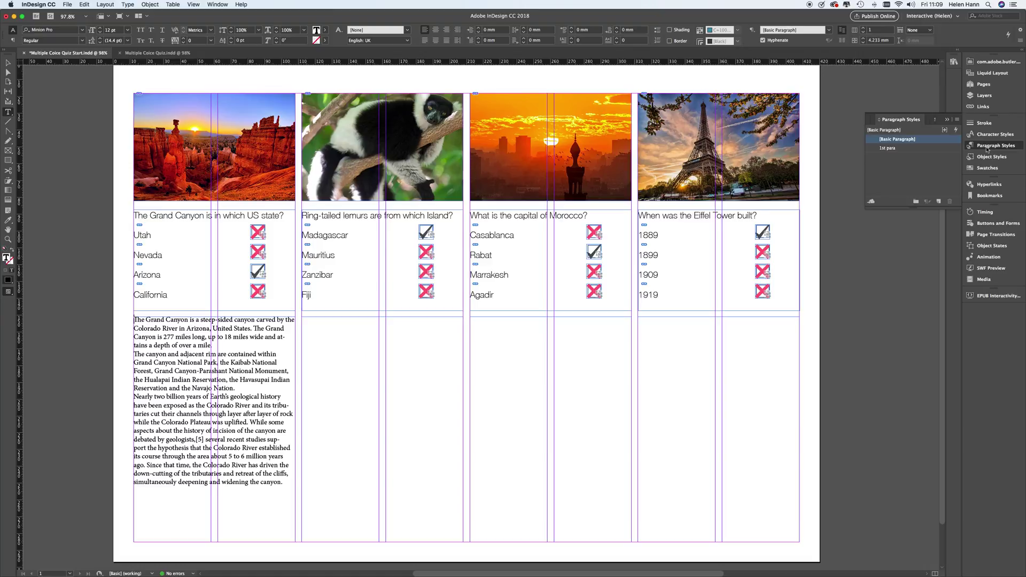
pyautogui.click(889, 149)
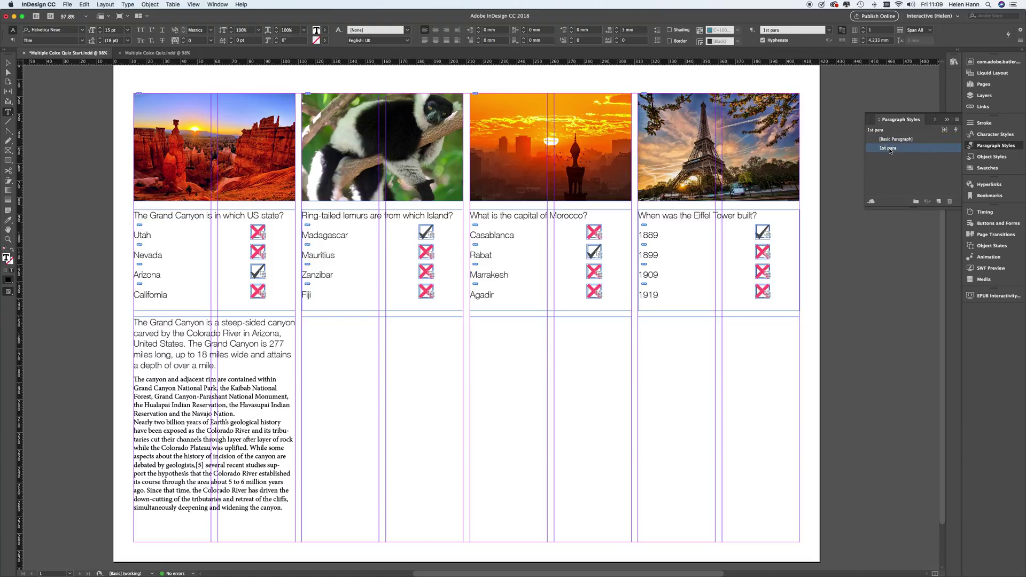
pyautogui.moveTo(286, 511); pyautogui.dragTo(157, 322)
pyautogui.click(898, 149)
# Step: Create a paragraph style named Info Style based on 1st para at 11 pt and apply it to the Grand Canyon text
pyautogui.click(957, 119)
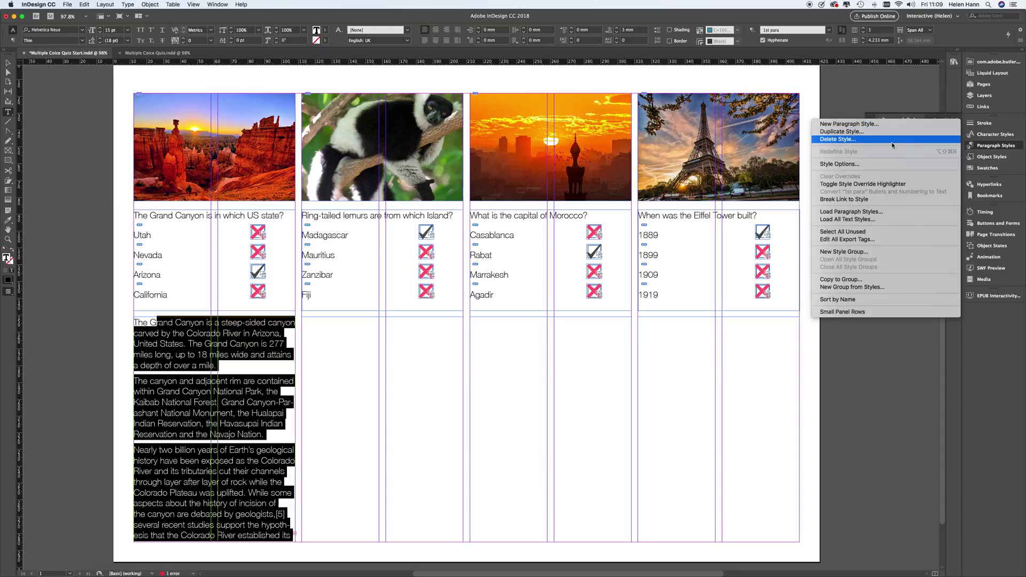
pyautogui.click(849, 124)
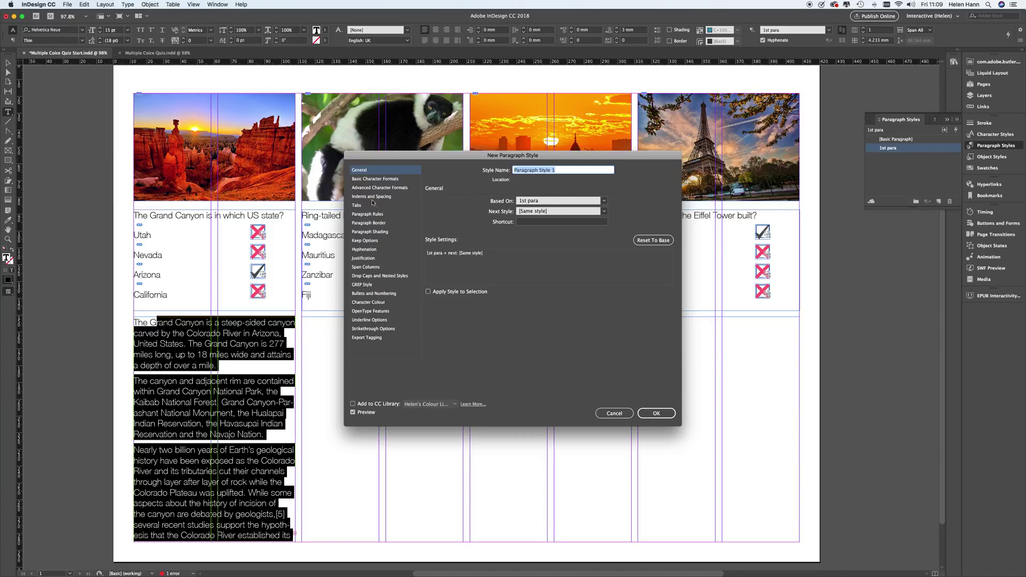
pyautogui.click(377, 179)
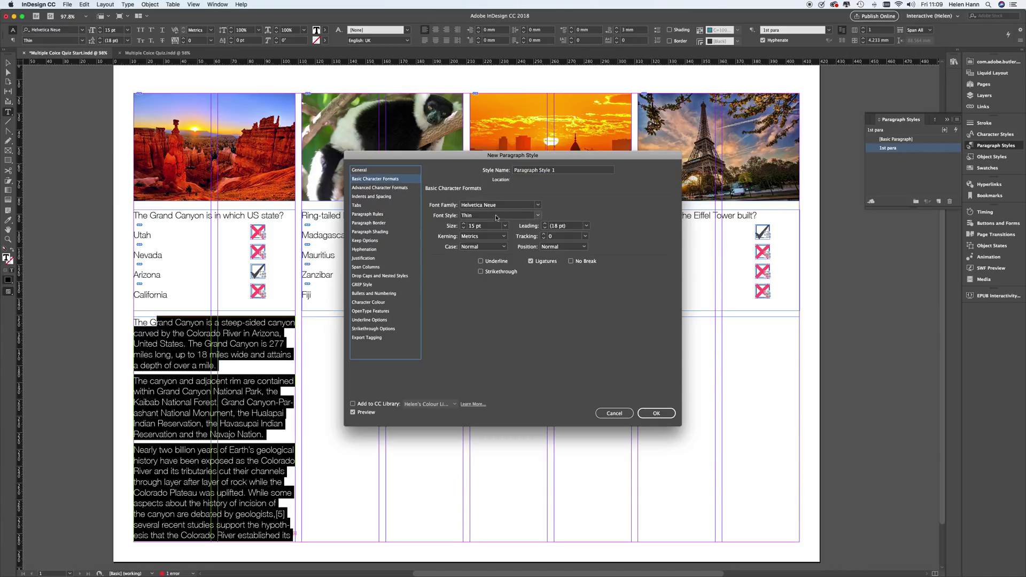
pyautogui.click(463, 228)
pyautogui.click(463, 228)
pyautogui.click(562, 172)
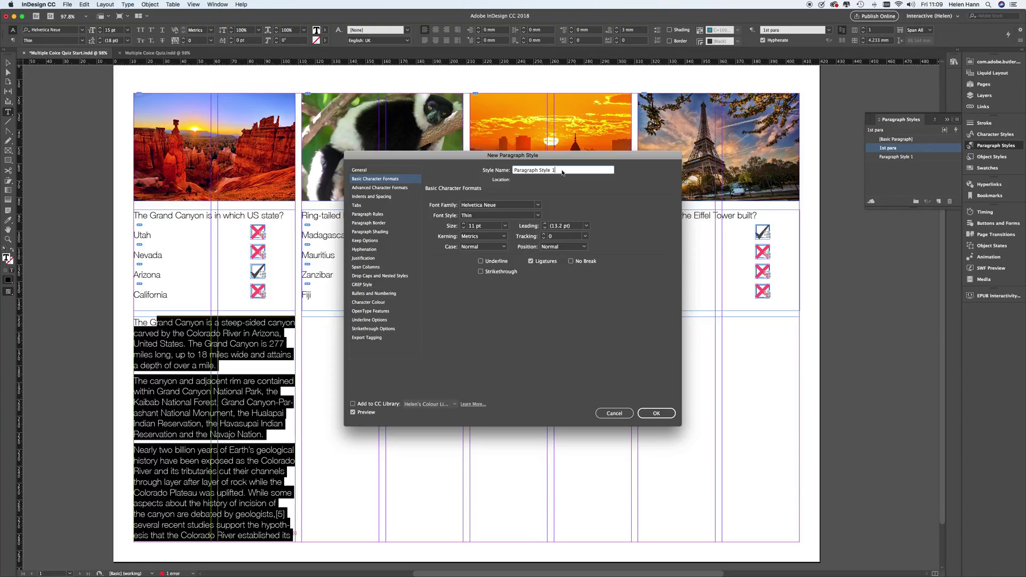
pyautogui.moveTo(563, 170); pyautogui.dragTo(495, 172)
pyautogui.press('BackSpace')
pyautogui.click(656, 413)
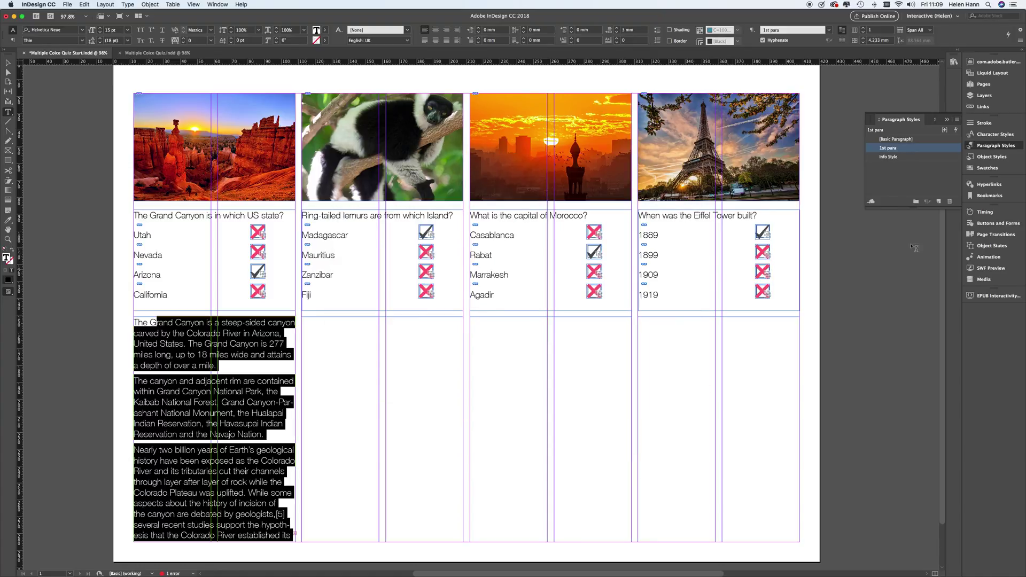
pyautogui.click(904, 156)
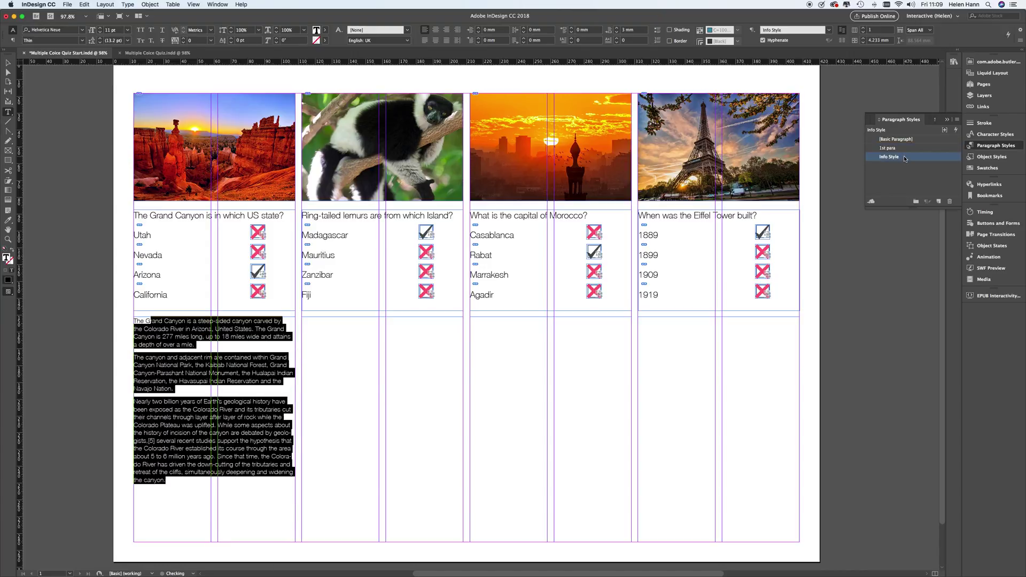
pyautogui.click(173, 483)
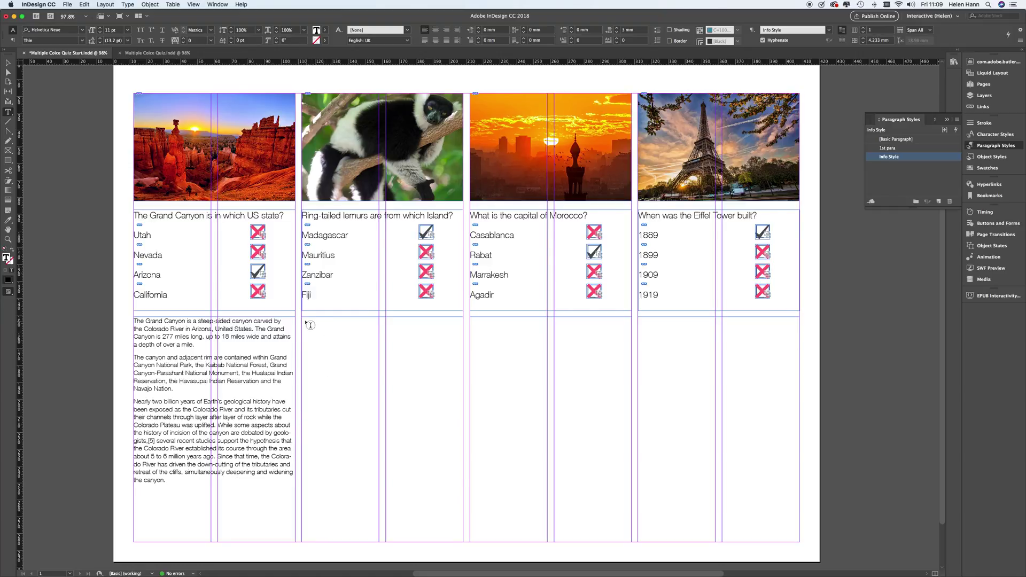
# Step: Place the Madagascar Lemur text document in the frame beneath the lemur question and apply Info Style to all of it
pyautogui.click(302, 311)
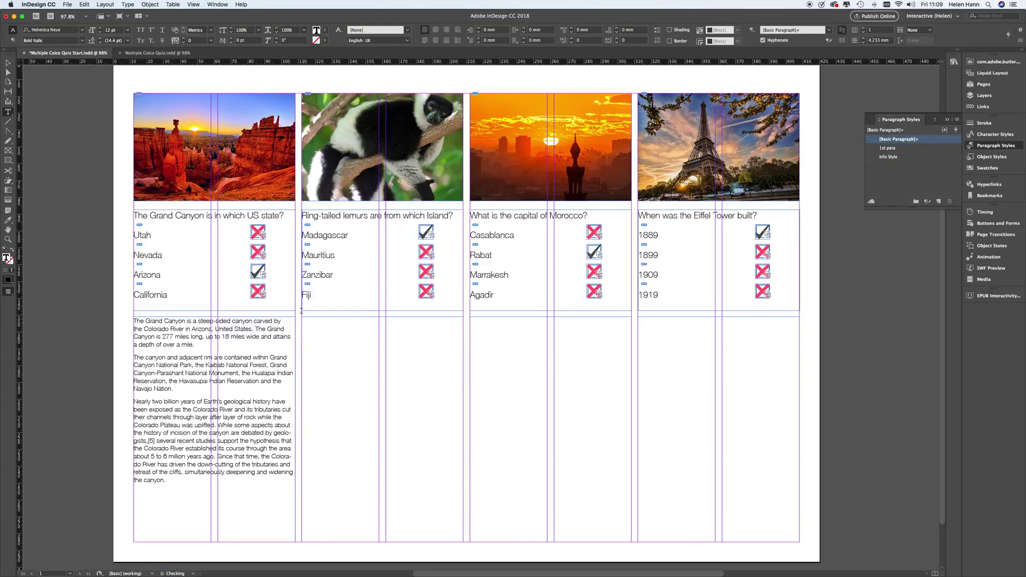
pyautogui.click(68, 4)
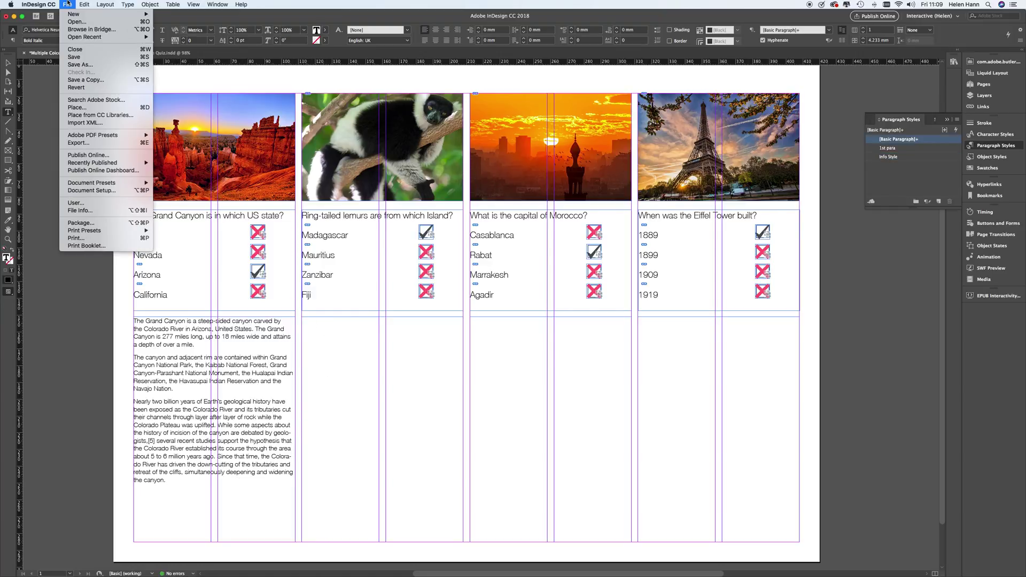
pyautogui.click(77, 107)
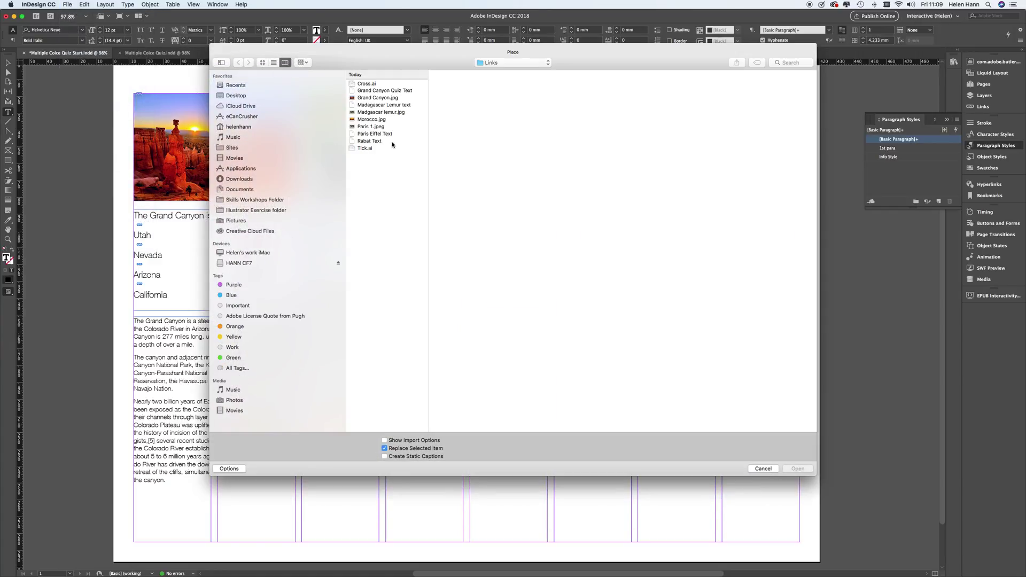
pyautogui.click(380, 106)
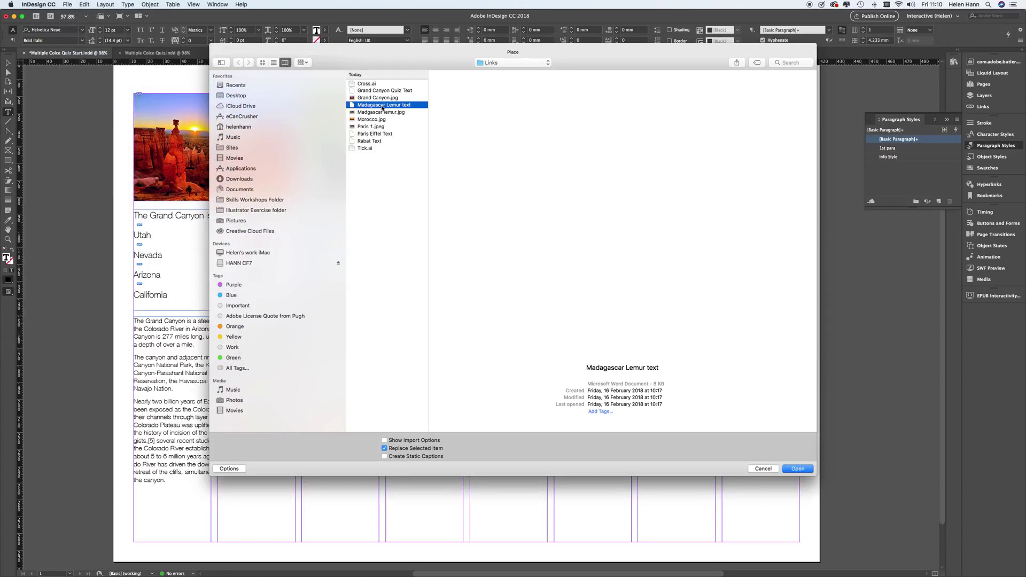
pyautogui.click(798, 469)
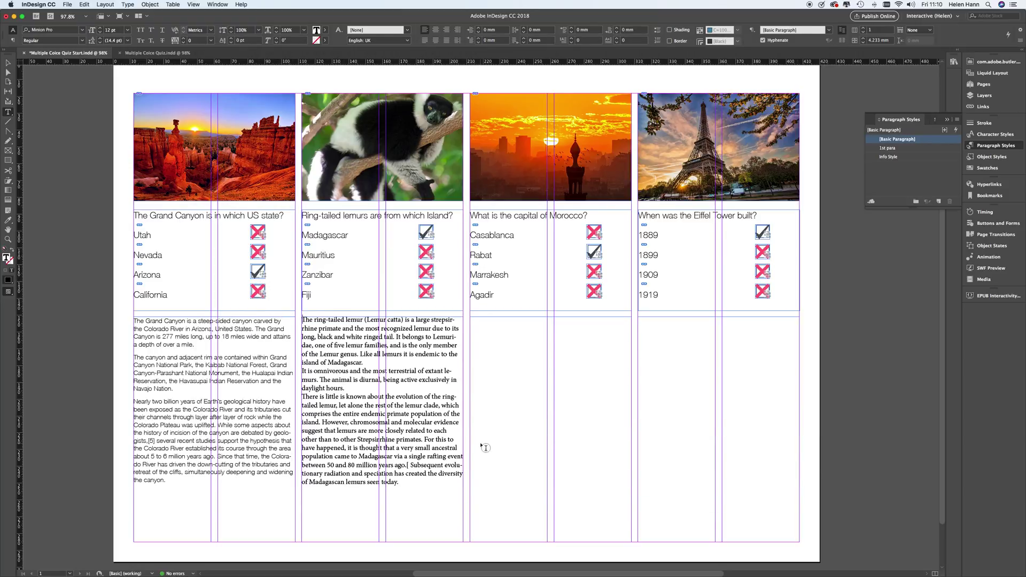
pyautogui.press('super+a')
pyautogui.click(921, 157)
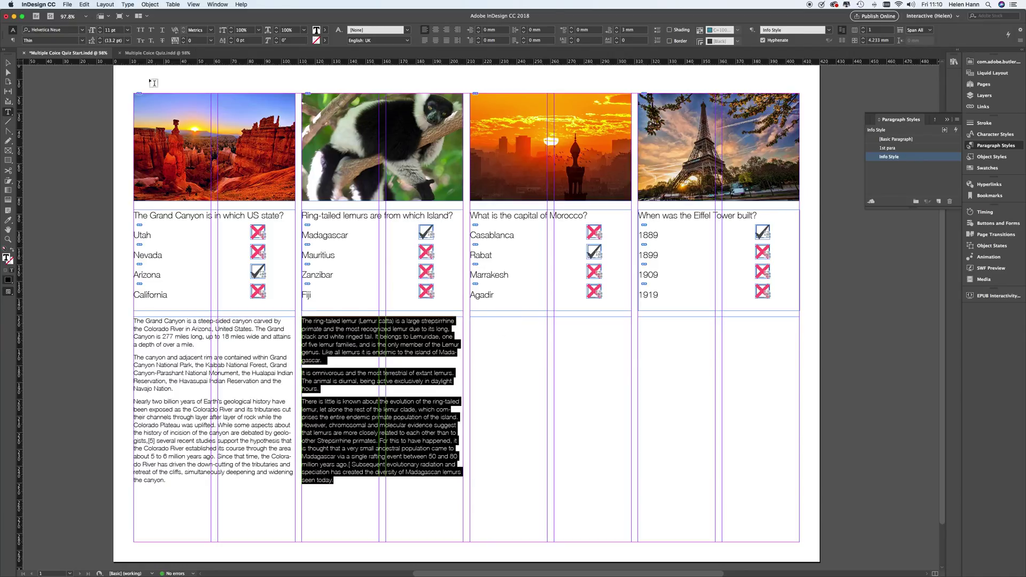
# Step: Place the Rabat Text document in the frame beneath the Morocco question and apply Info Style to all of it
pyautogui.click(482, 323)
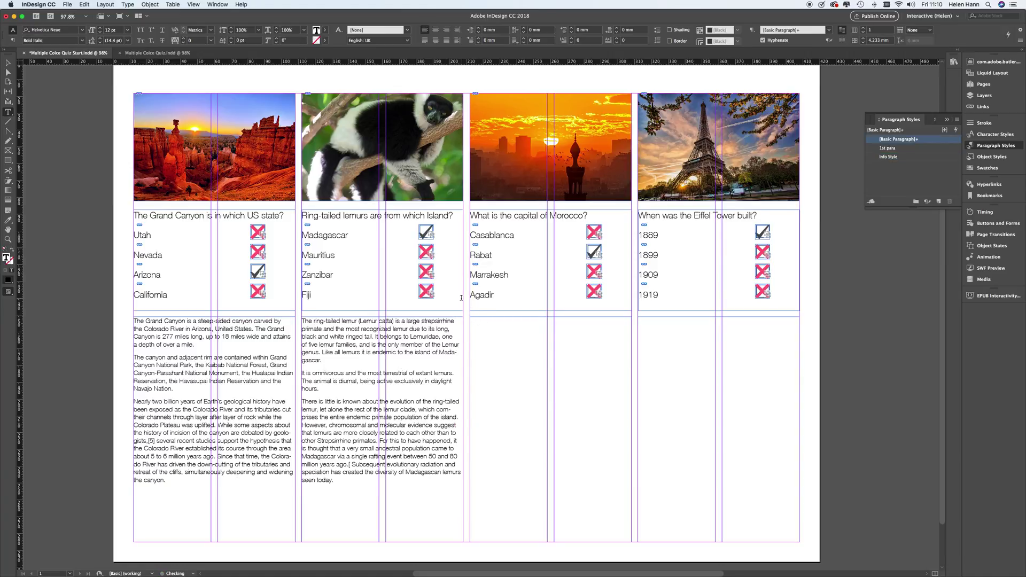
pyautogui.click(67, 6)
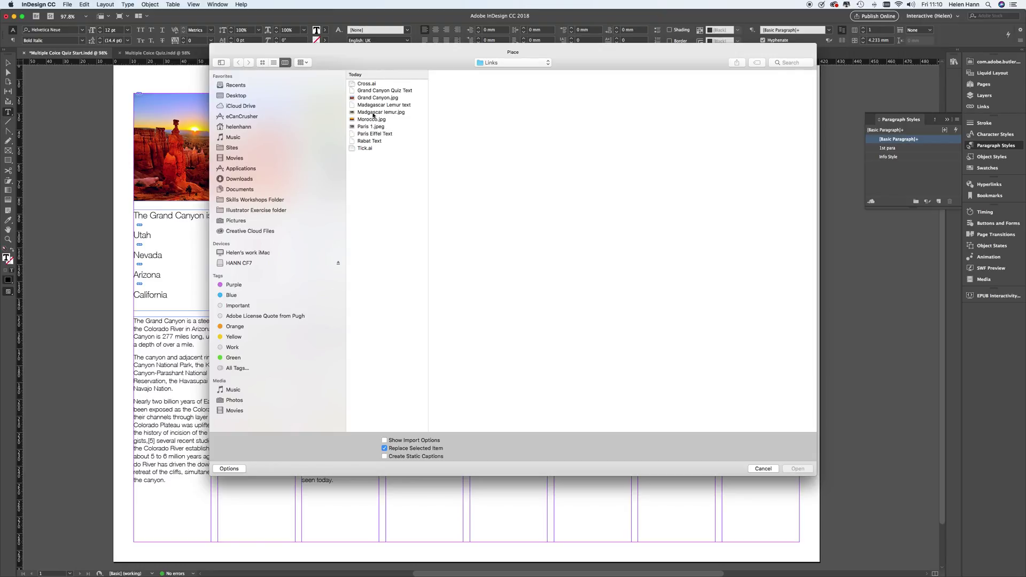
pyautogui.click(370, 141)
pyautogui.click(796, 469)
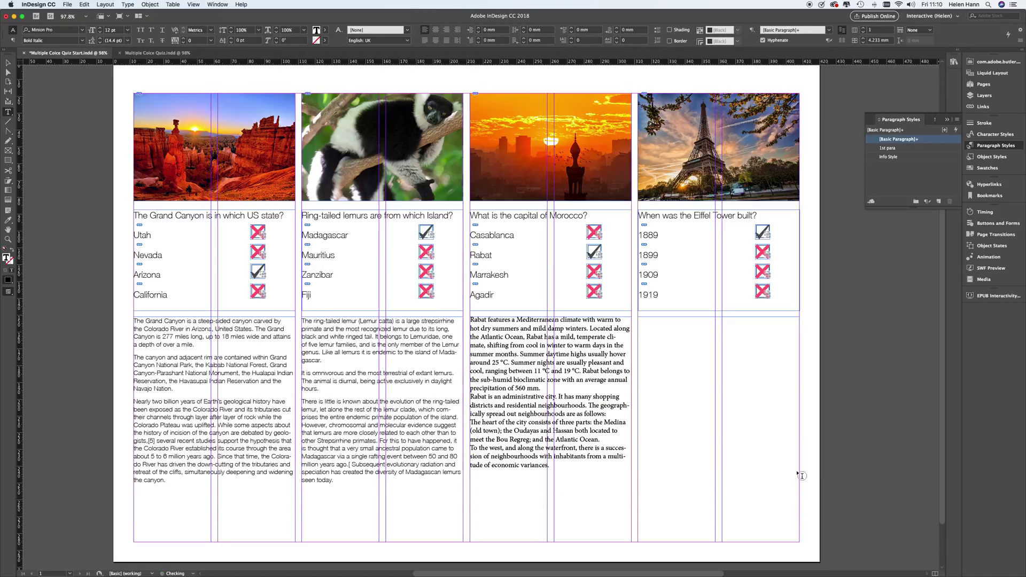
pyautogui.press('super+a')
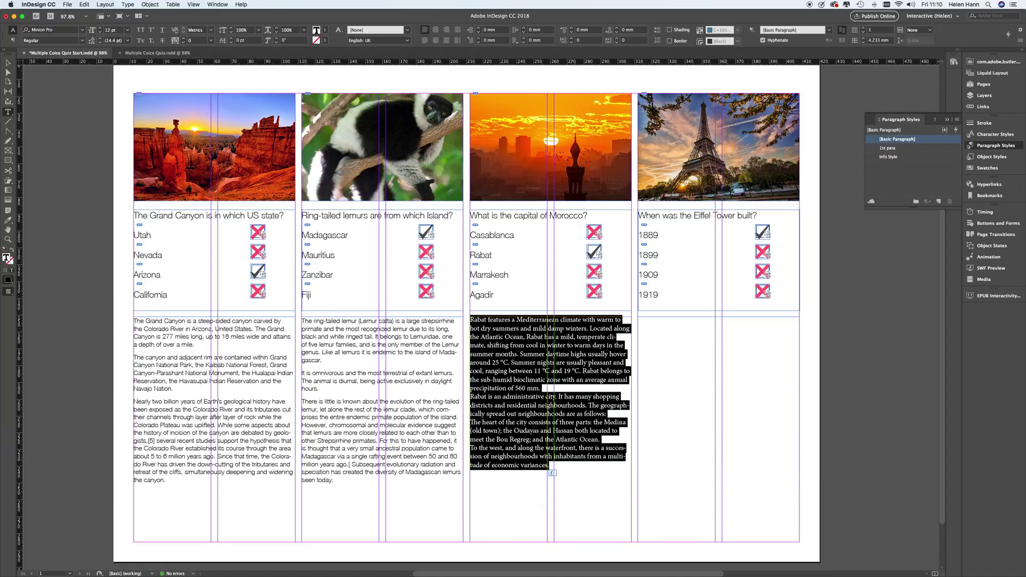
pyautogui.click(895, 159)
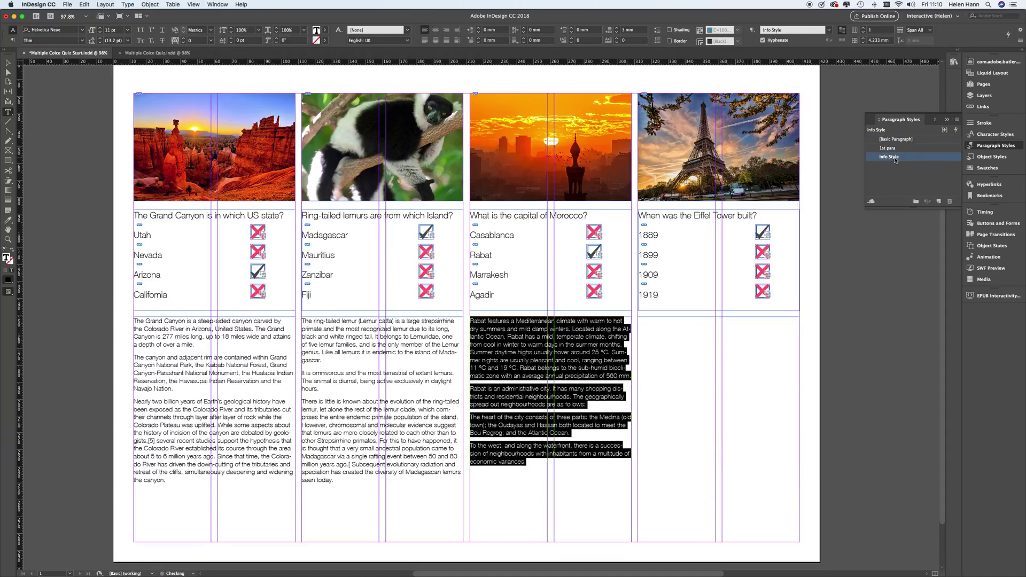
# Step: Place the Paris Eiffel Text document in the frame beneath the Eiffel Tower question and apply Info Style to it
pyautogui.click(652, 327)
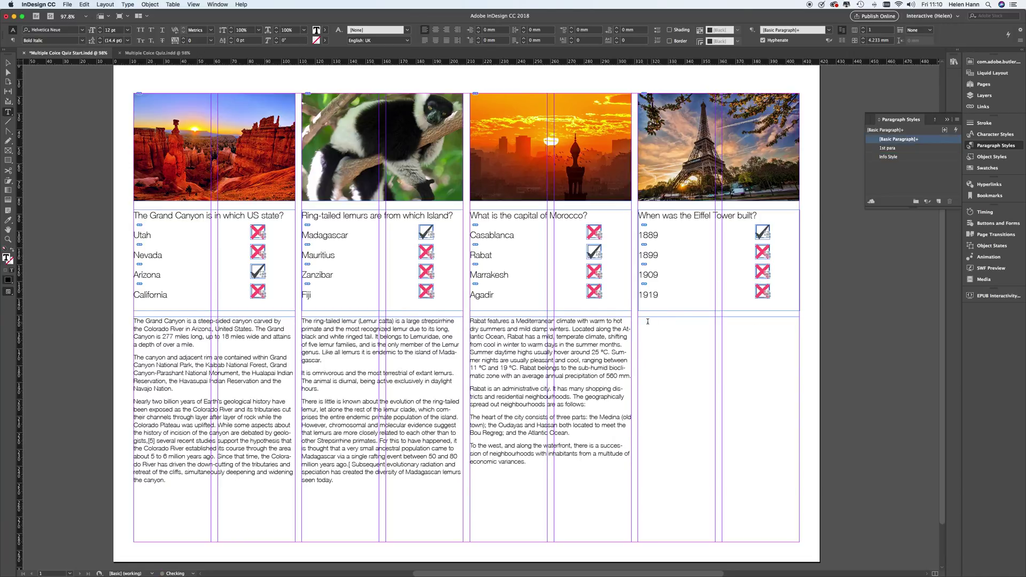
pyautogui.click(69, 4)
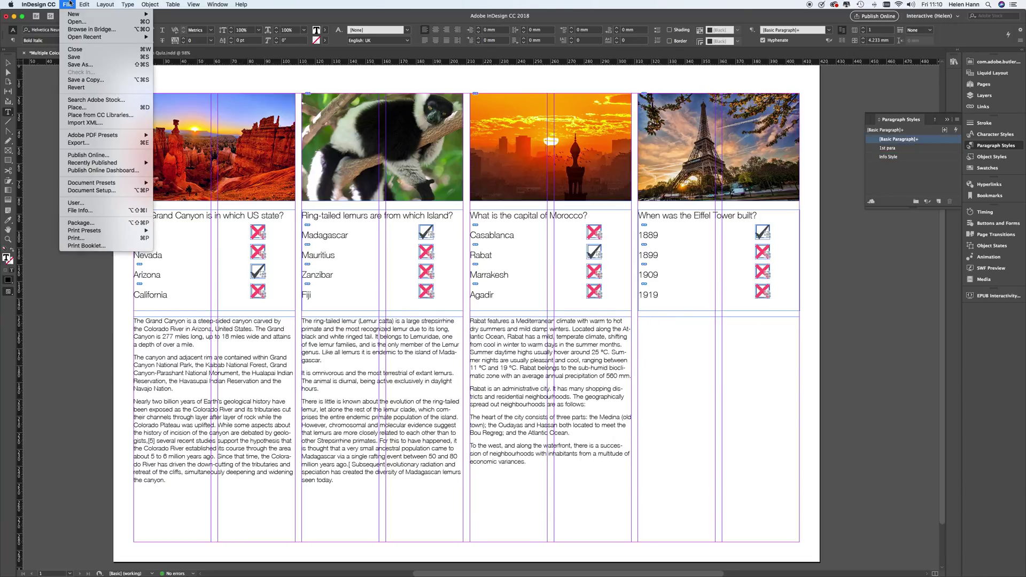
pyautogui.click(96, 108)
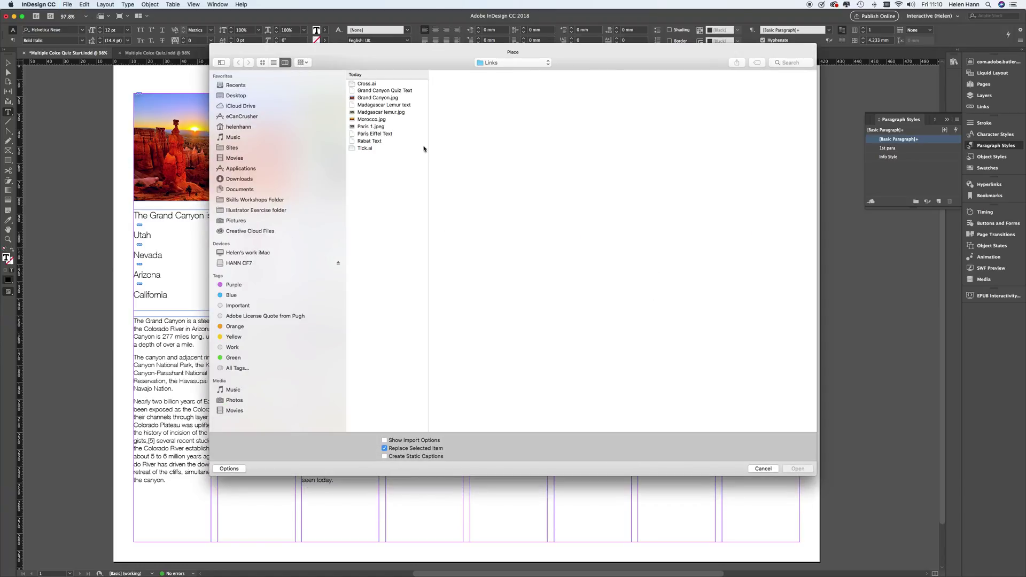
pyautogui.click(374, 134)
pyautogui.click(798, 469)
pyautogui.moveTo(757, 500); pyautogui.dragTo(674, 320)
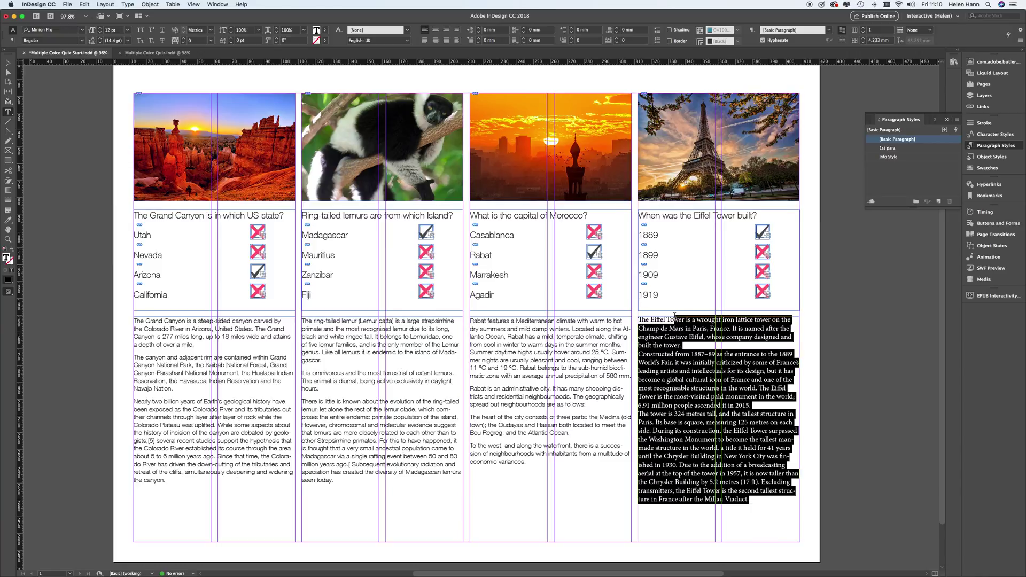
pyautogui.click(901, 157)
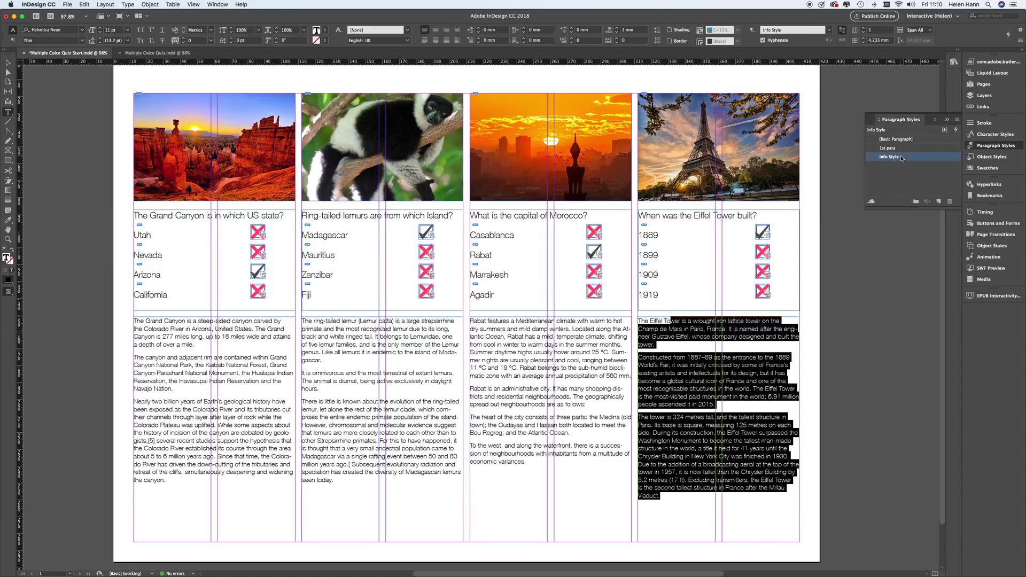
# Step: Turn off hyphenation in the Info Style paragraph style
pyautogui.click(908, 158)
pyautogui.doubleClick(935, 159)
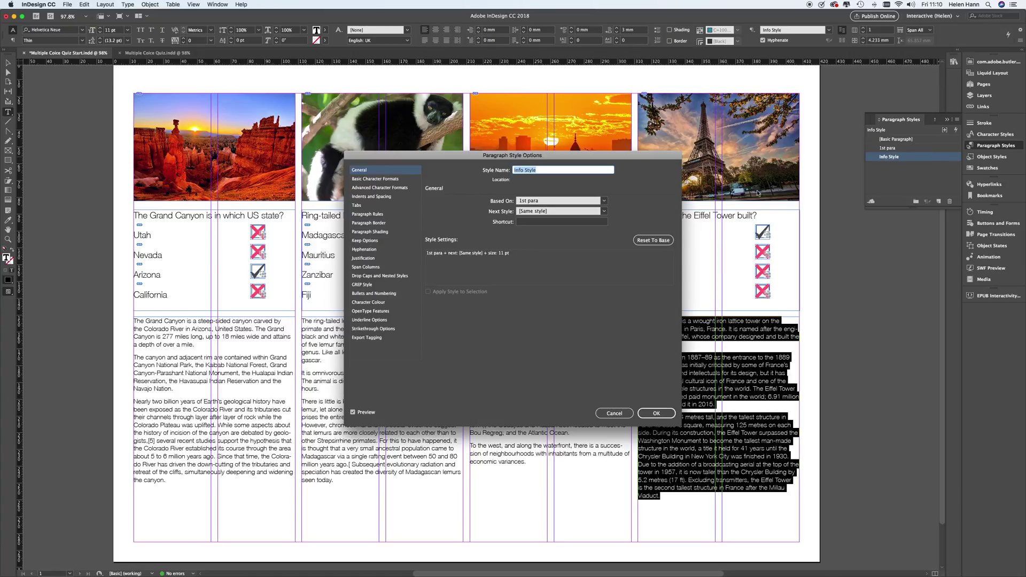
pyautogui.click(365, 249)
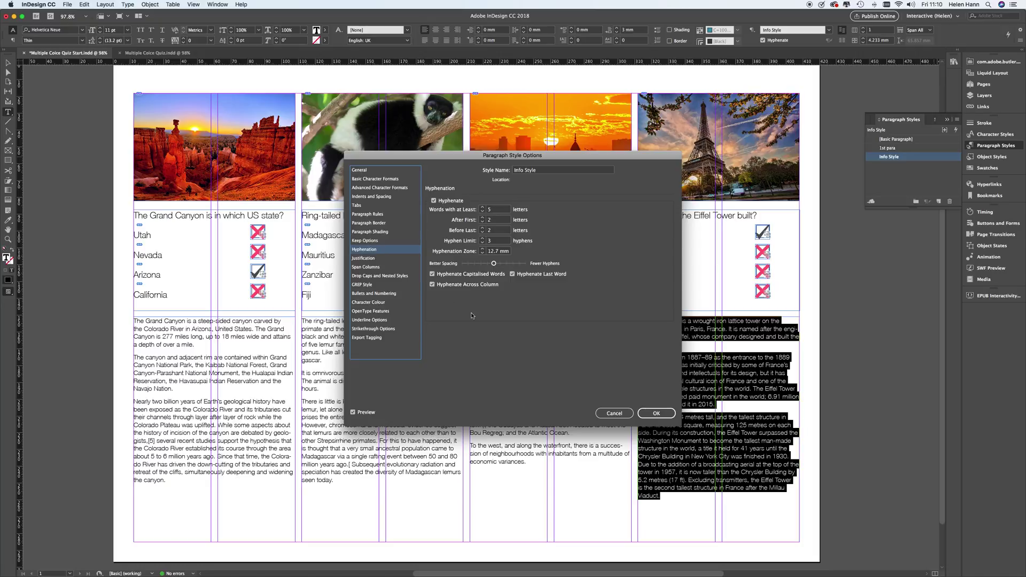
pyautogui.click(434, 201)
pyautogui.click(656, 413)
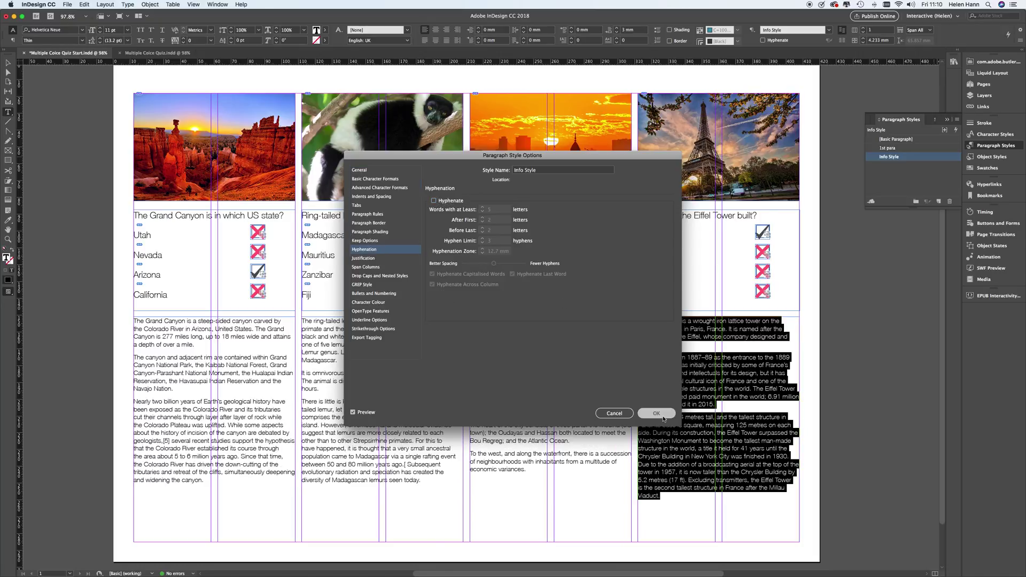
pyautogui.click(726, 394)
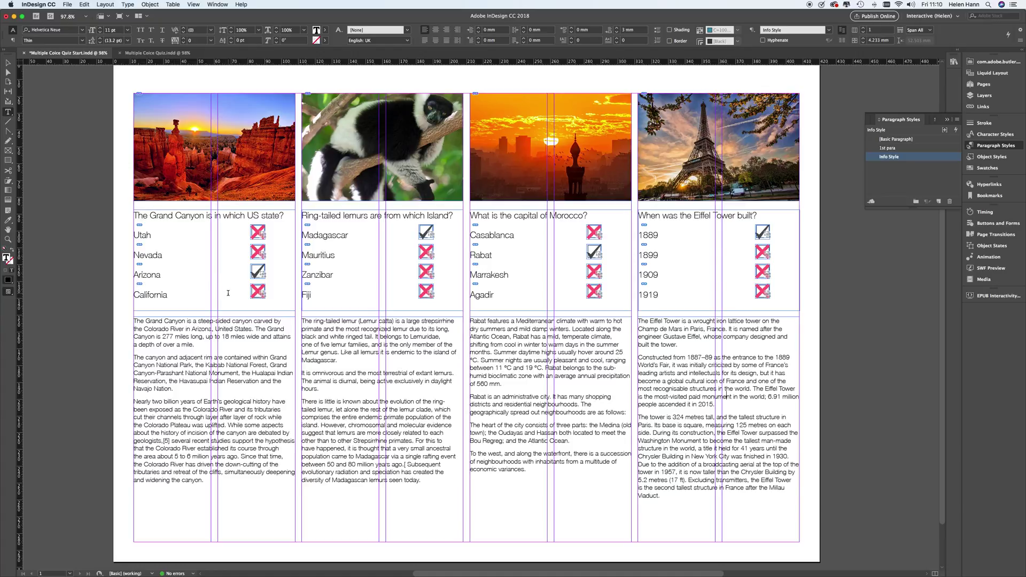
# Step: Cut the Grand Canyon text frame and paste it into the End state of the Arizona answer's multi-state object, beneath the question
pyautogui.click(8, 62)
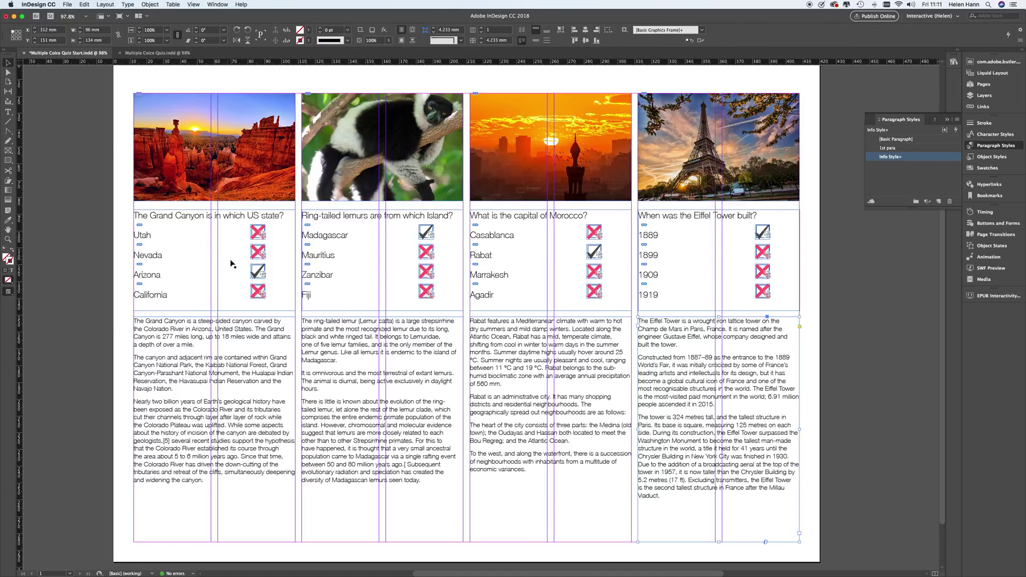
pyautogui.click(256, 273)
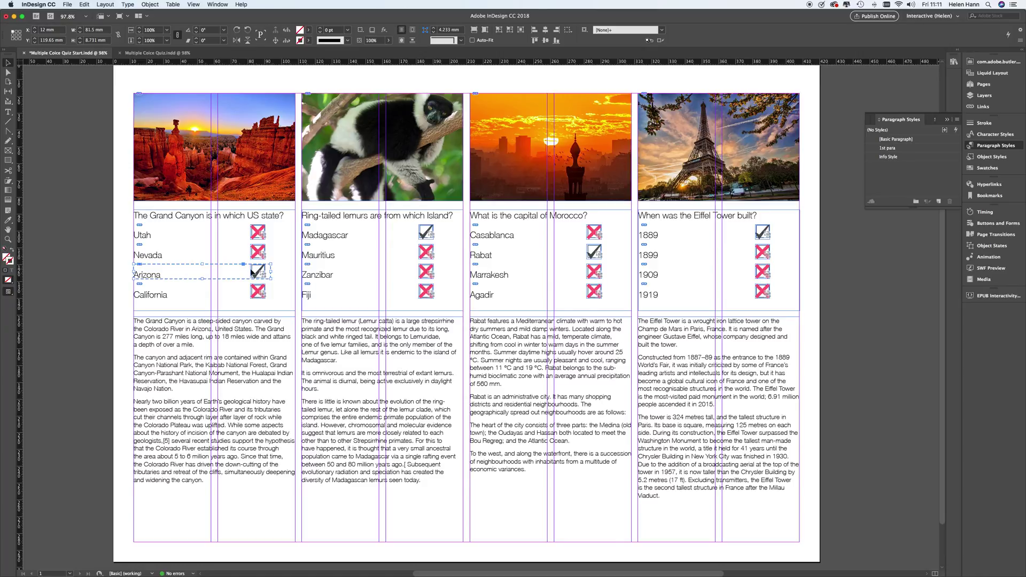
pyautogui.click(999, 249)
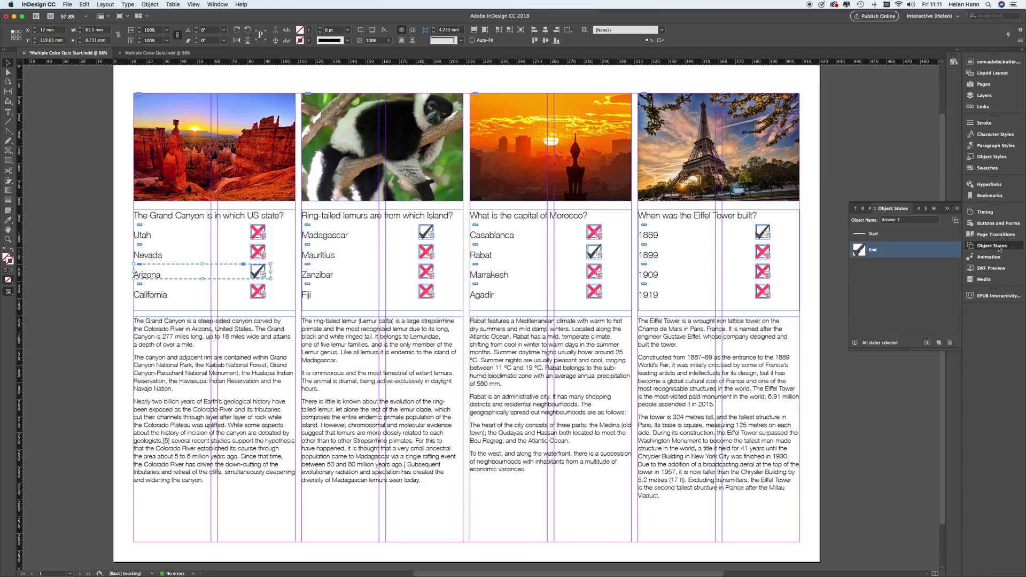
pyautogui.click(903, 254)
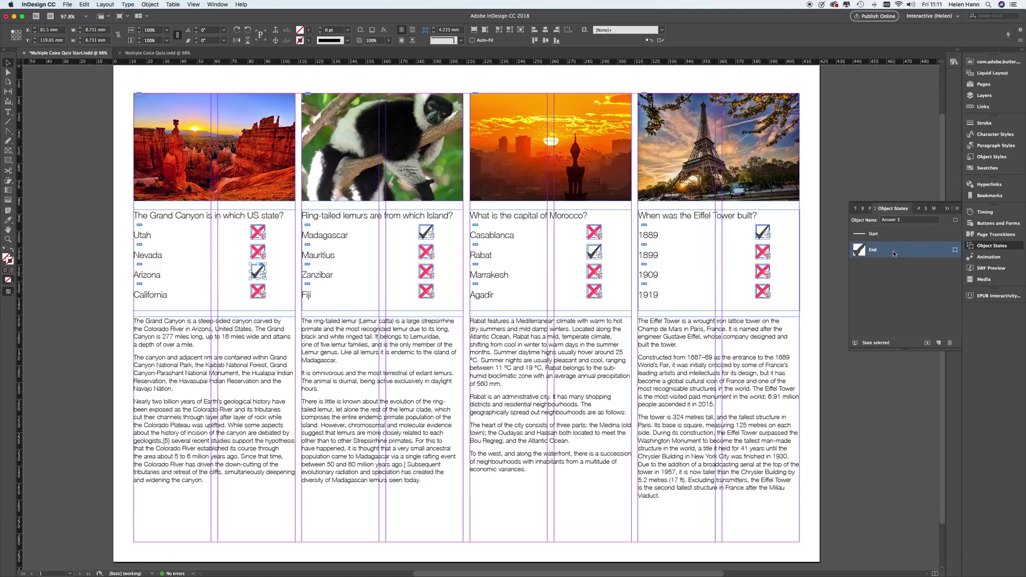
pyautogui.click(243, 341)
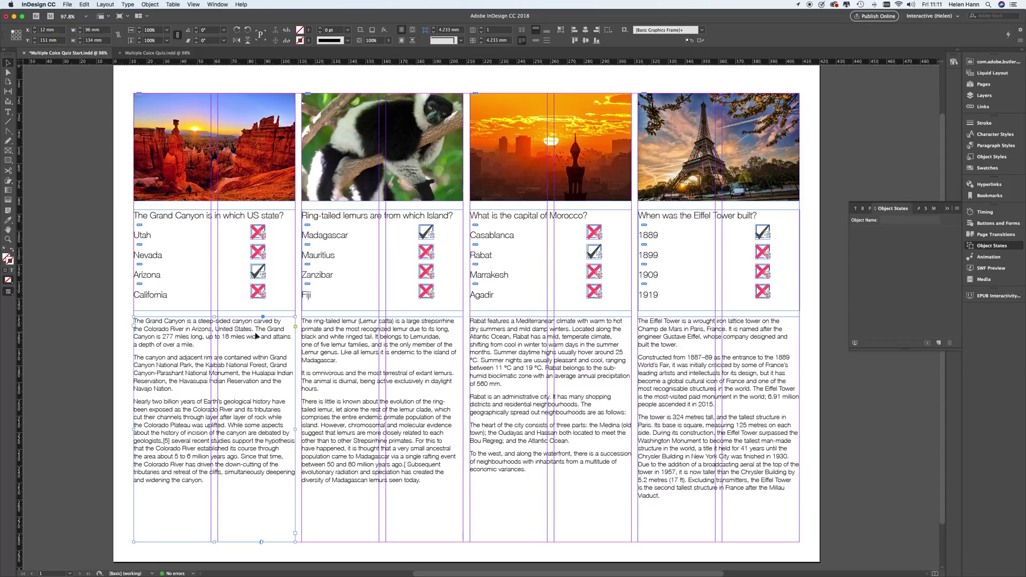
pyautogui.press('Delete')
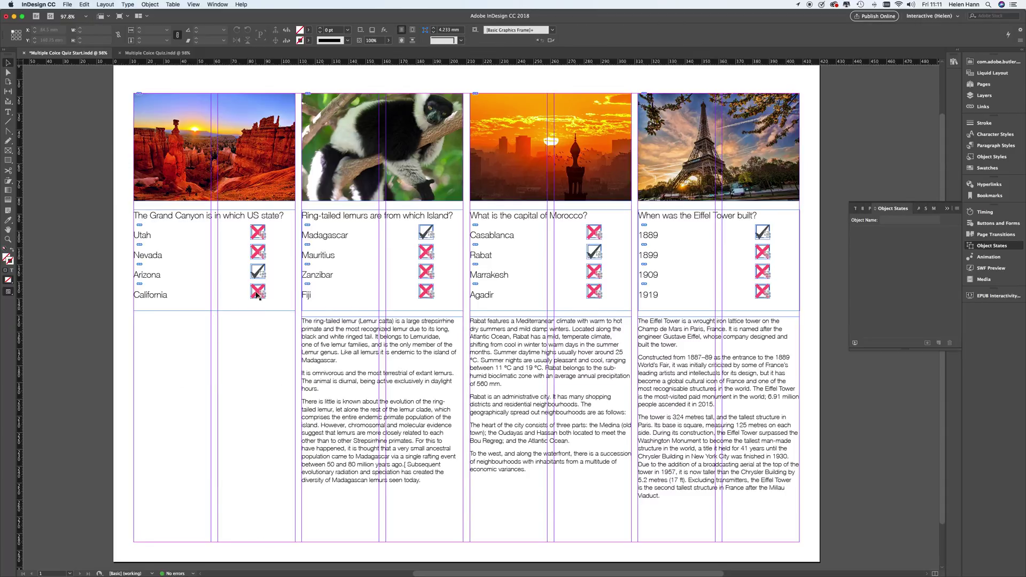
pyautogui.click(260, 269)
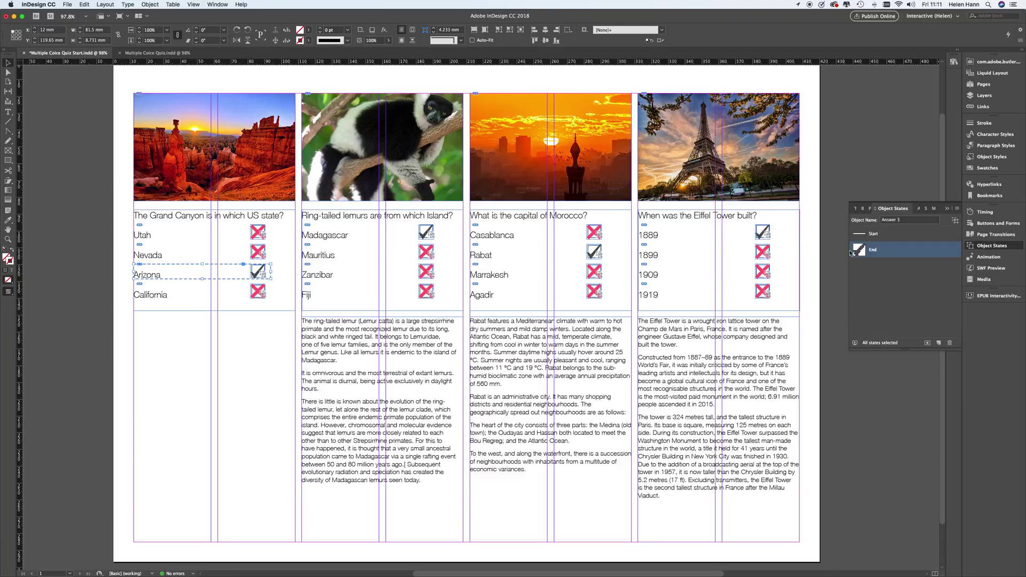
pyautogui.click(928, 343)
pyautogui.moveTo(285, 268); pyautogui.dragTo(245, 425)
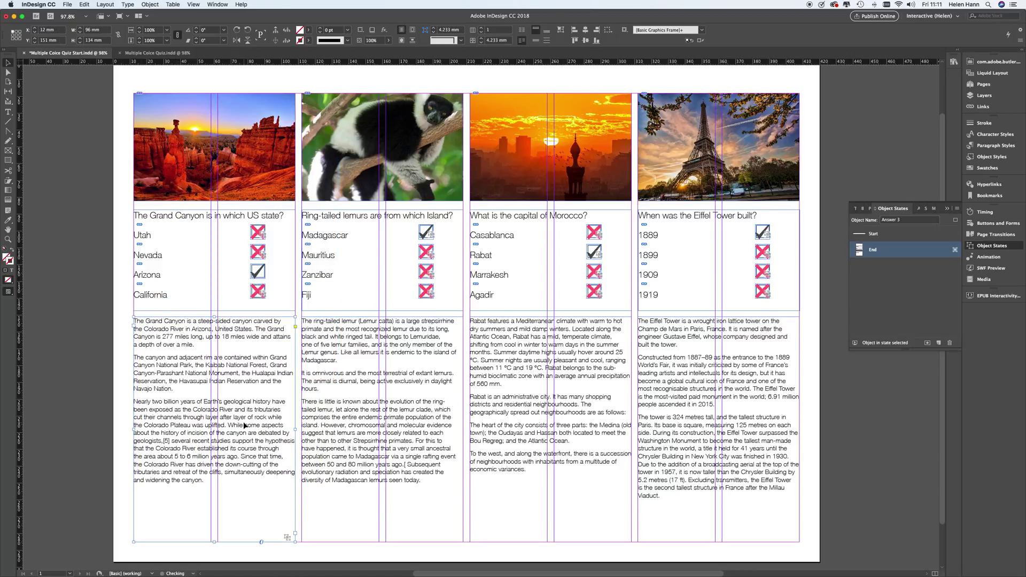
# Step: Cut the lemur text frame and paste it into the End state of the Madagascar answer's multi-state object, positioned beneath the lemur question
pyautogui.click(351, 342)
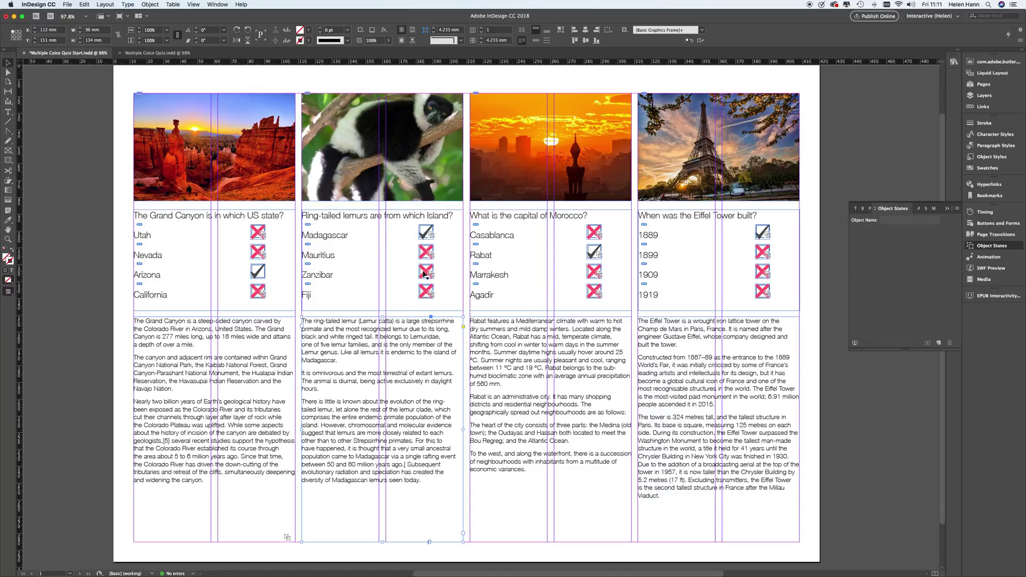
pyautogui.press('super+x')
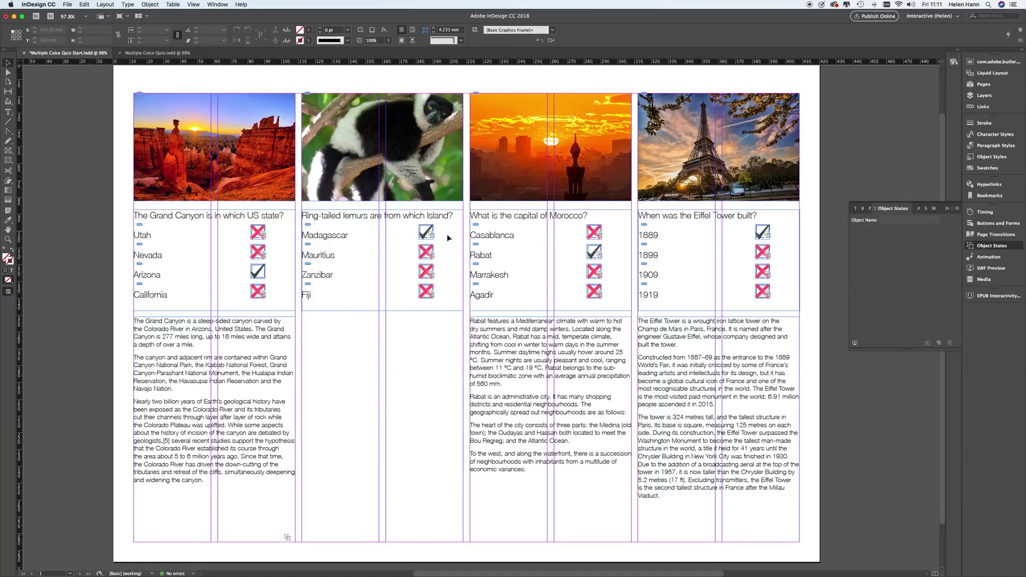
pyautogui.click(424, 231)
pyautogui.click(908, 249)
pyautogui.press('super+v')
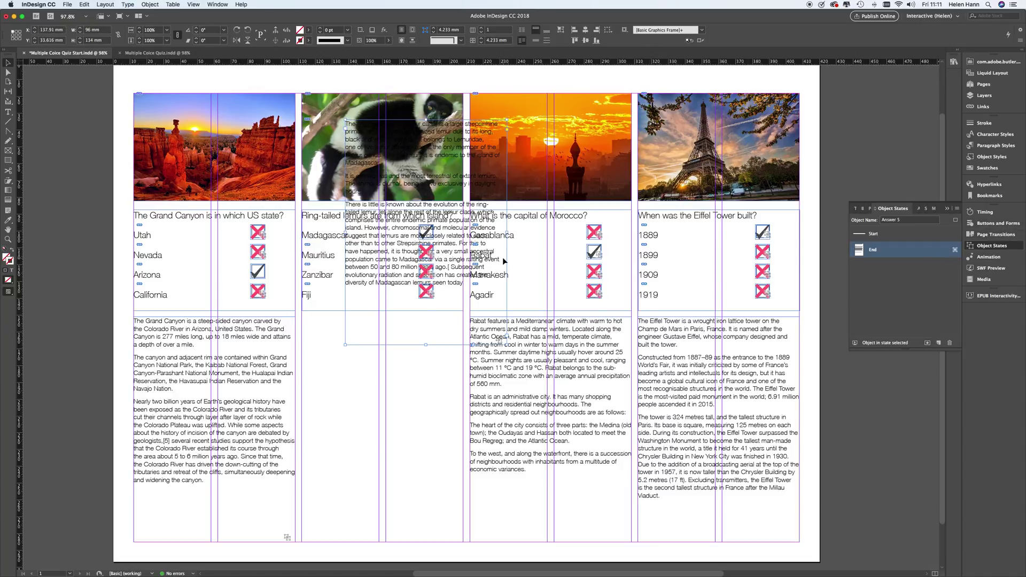
pyautogui.moveTo(361, 208); pyautogui.dragTo(307, 295)
pyautogui.moveTo(406, 435); pyautogui.dragTo(434, 435)
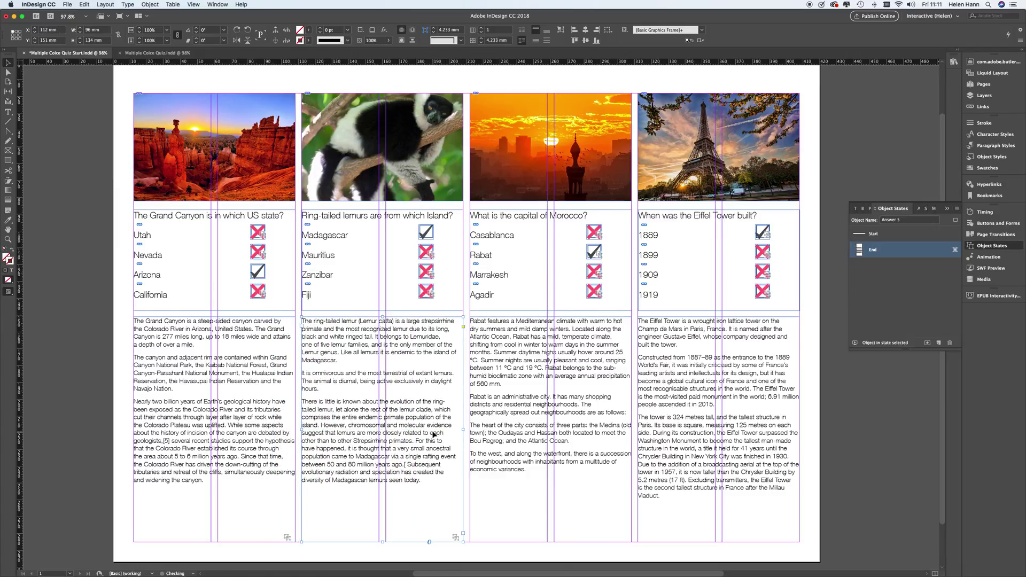
# Step: Cut the Rabat text frame and paste it into the End state of the Rabat answer's multi-state object, positioned beneath the Morocco question
pyautogui.click(574, 354)
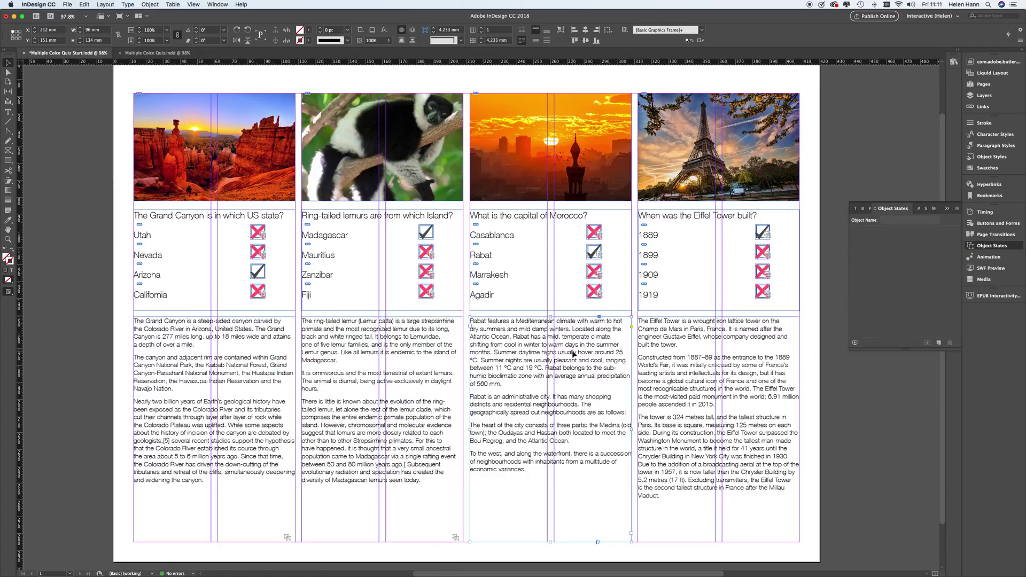
pyautogui.hotkey('ctrl', 'x')
pyautogui.click(588, 252)
pyautogui.click(880, 247)
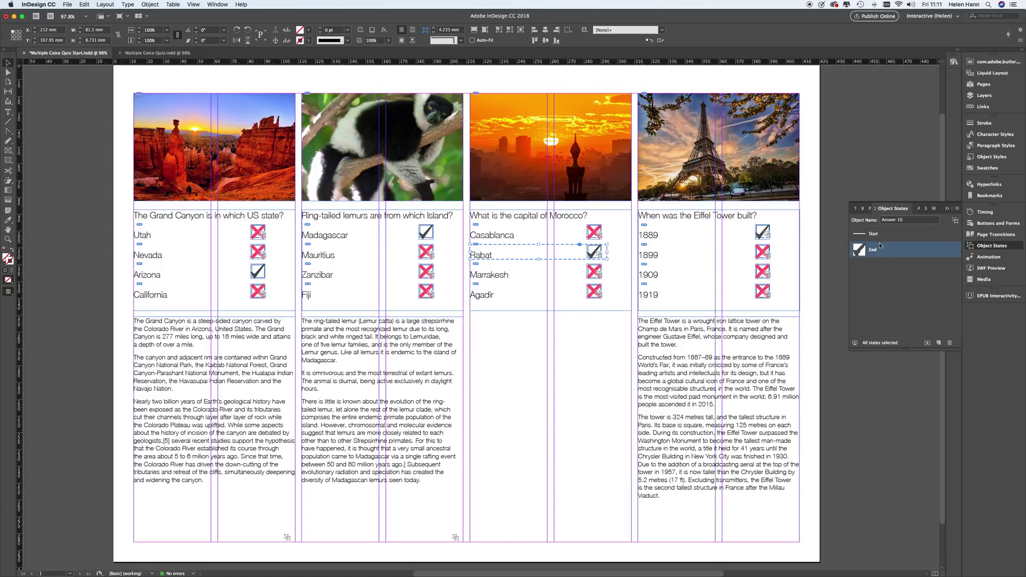
pyautogui.hotkey('ctrl', 'alt', 'v')
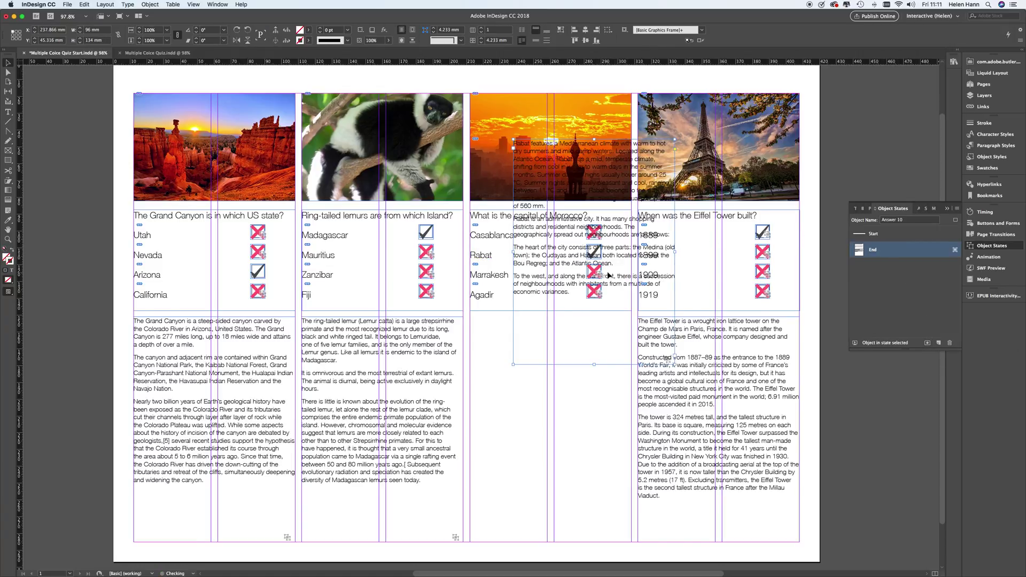
pyautogui.moveTo(622, 241); pyautogui.dragTo(579, 421)
# Step: Cut the Eiffel Tower text frame and paste it into the End state of the 1889 answer's multi-state object, beneath its question
pyautogui.click(703, 359)
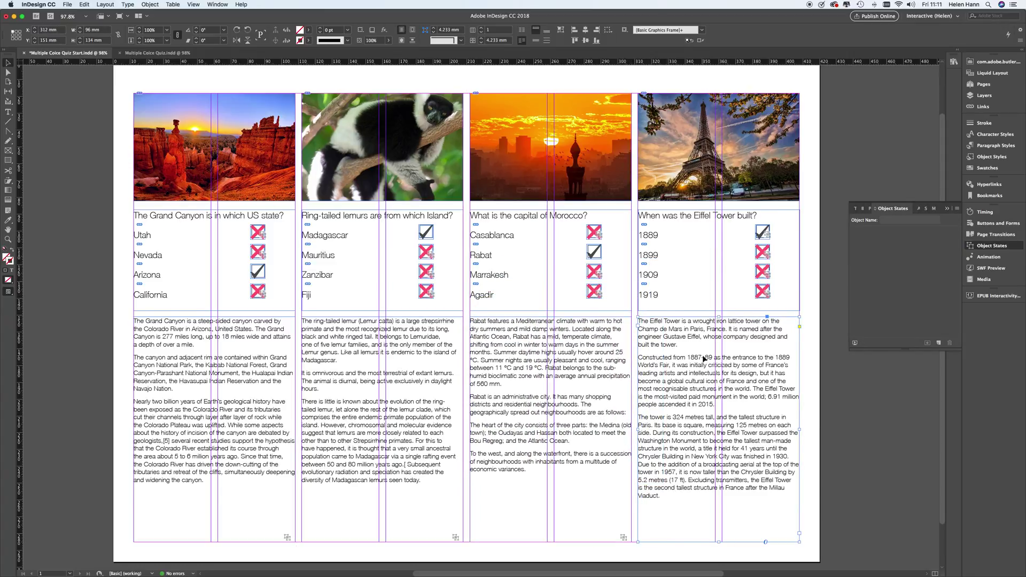
pyautogui.press('BackSpace')
pyautogui.click(763, 237)
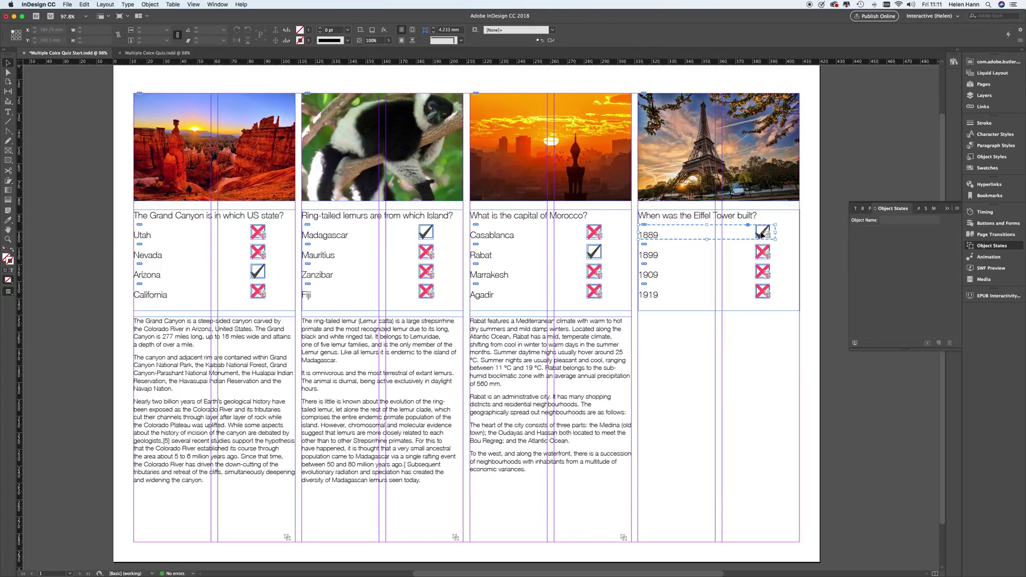
pyautogui.click(894, 249)
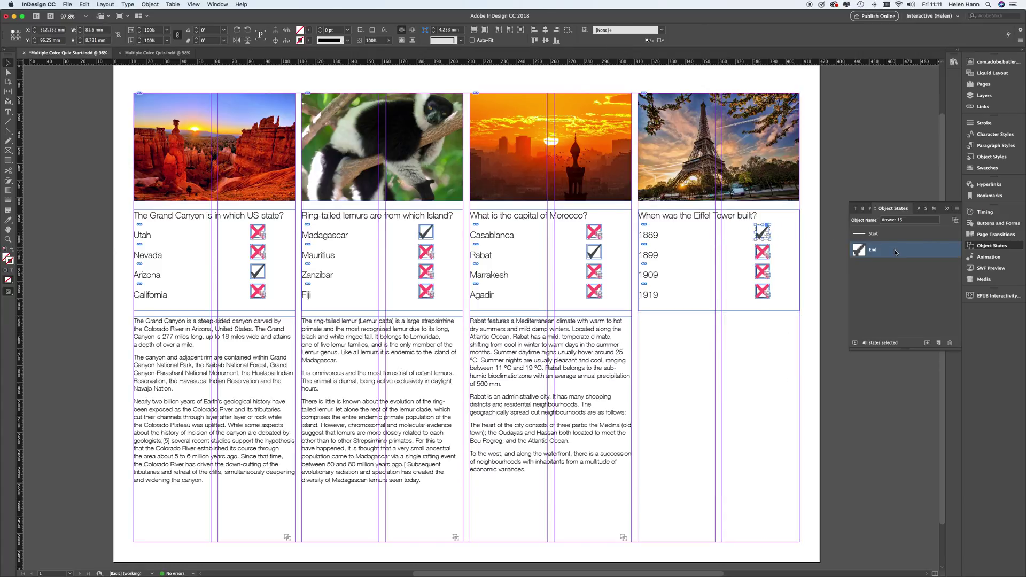
pyautogui.click(927, 343)
pyautogui.moveTo(819, 243); pyautogui.dragTo(772, 432)
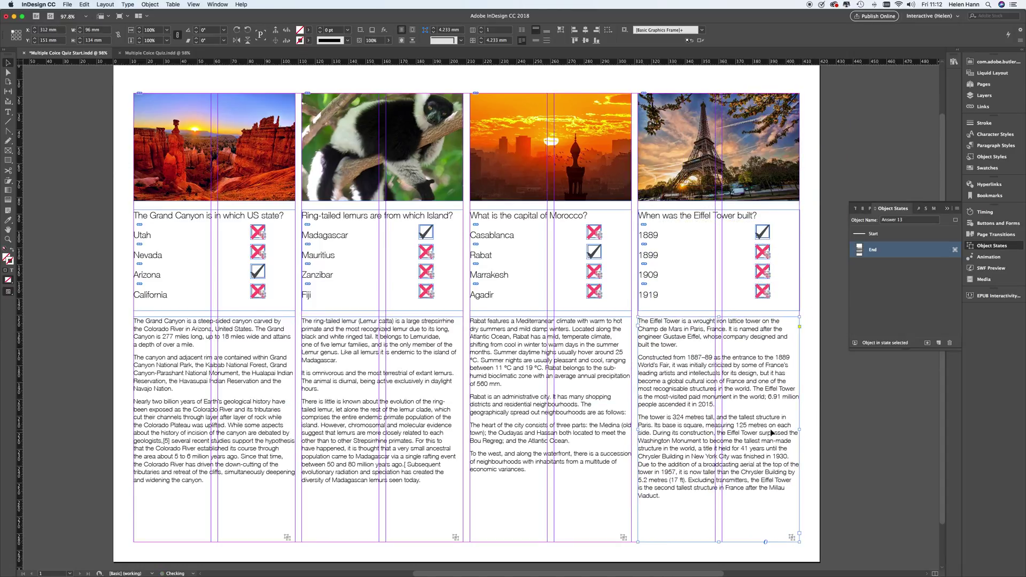
# Step: Preview the EPUB interactivity and test the Arizona, Madagascar, Rabat, 1919 and 1889 answer buttons
pyautogui.click(971, 295)
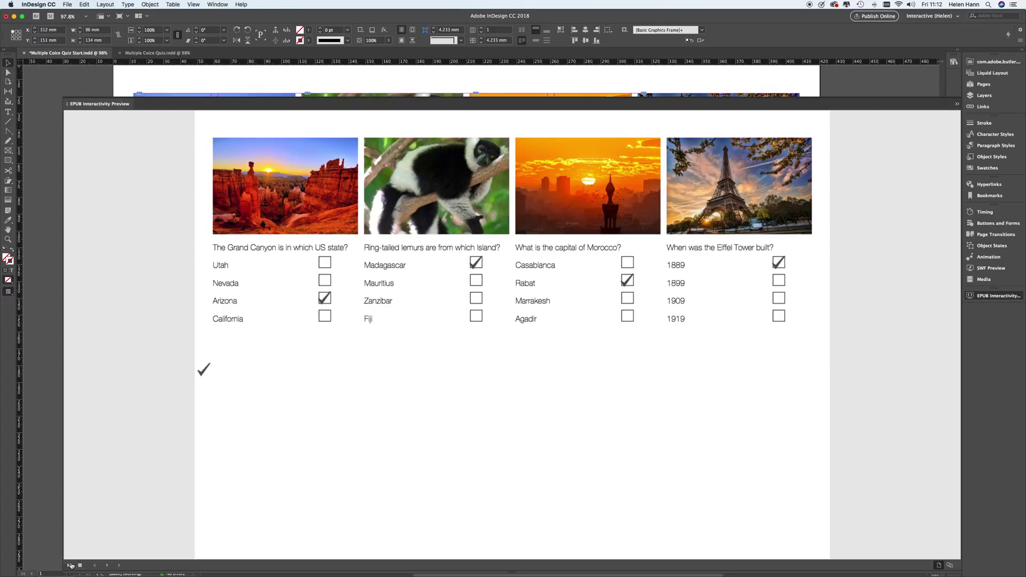
pyautogui.click(68, 565)
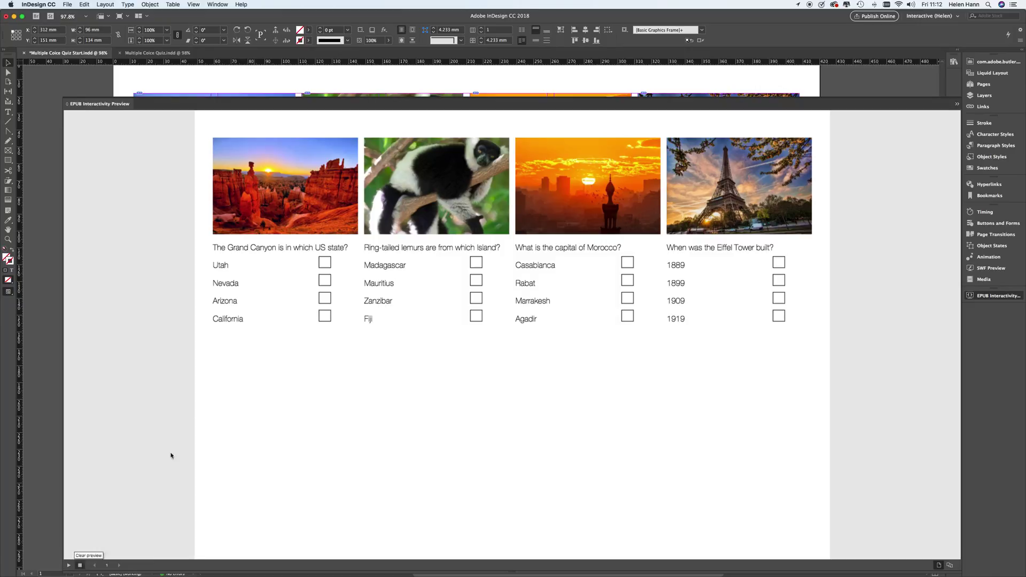
pyautogui.click(324, 300)
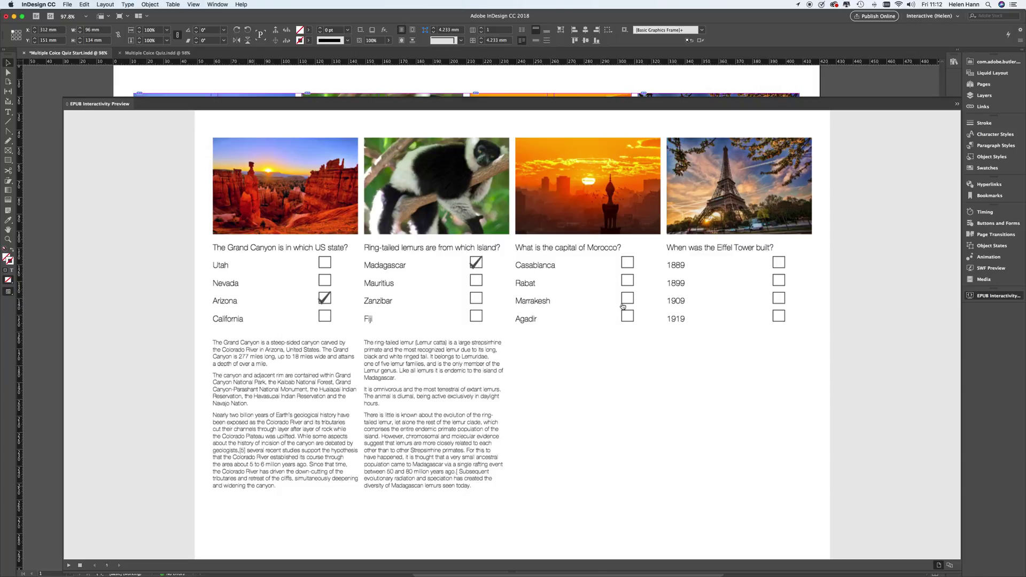
pyautogui.click(626, 281)
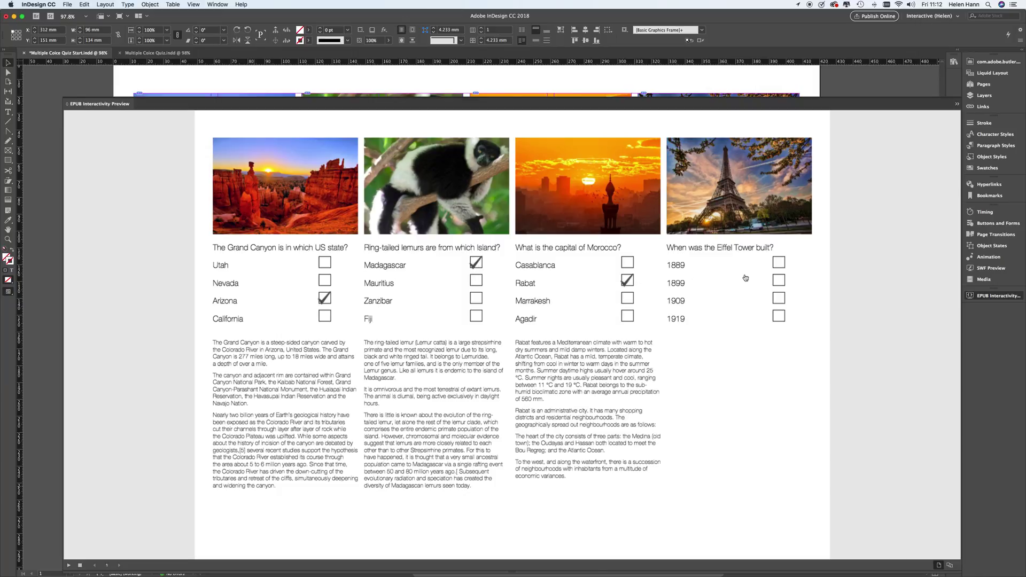
pyautogui.click(780, 315)
pyautogui.click(778, 263)
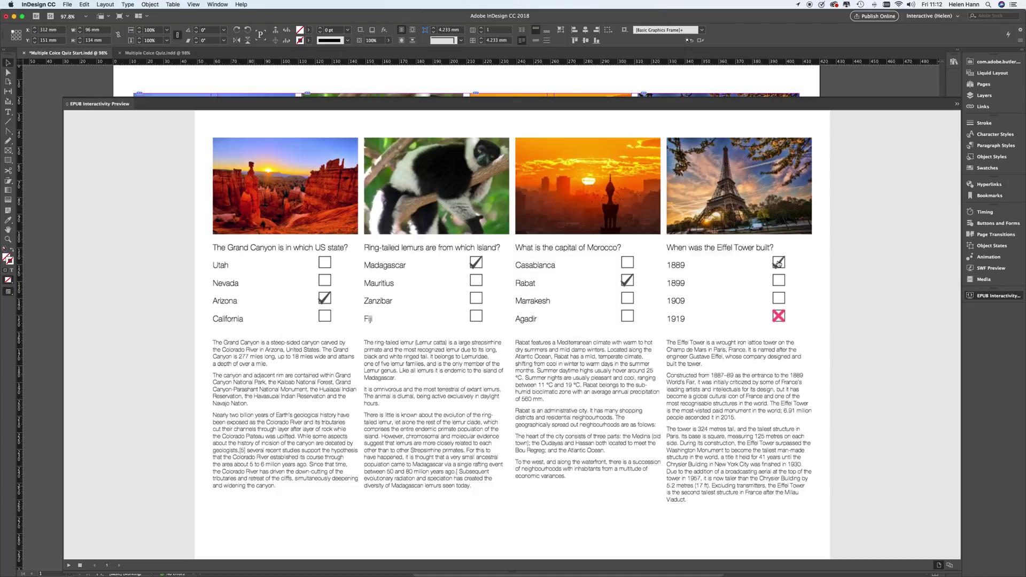